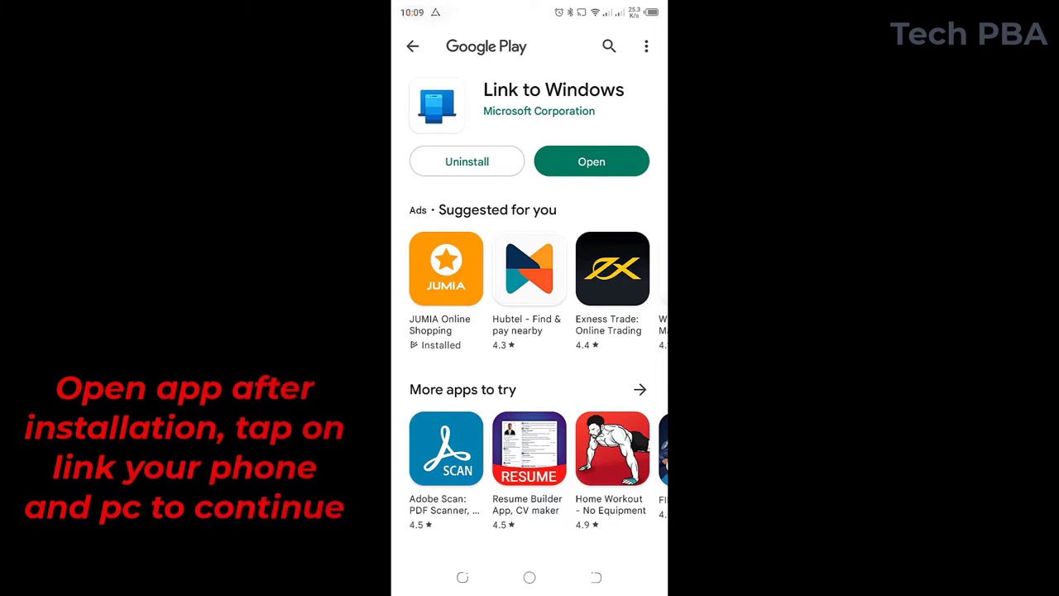
# - Open the installed Link to Windows app on the phone and start linking the phone and PC
pyautogui.click(592, 161)
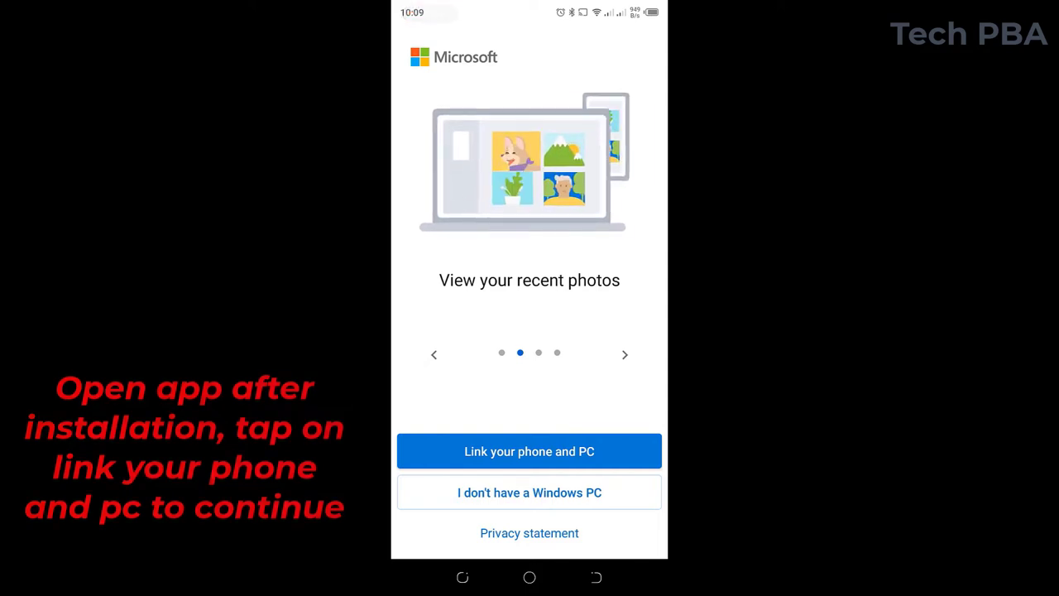
pyautogui.click(529, 451)
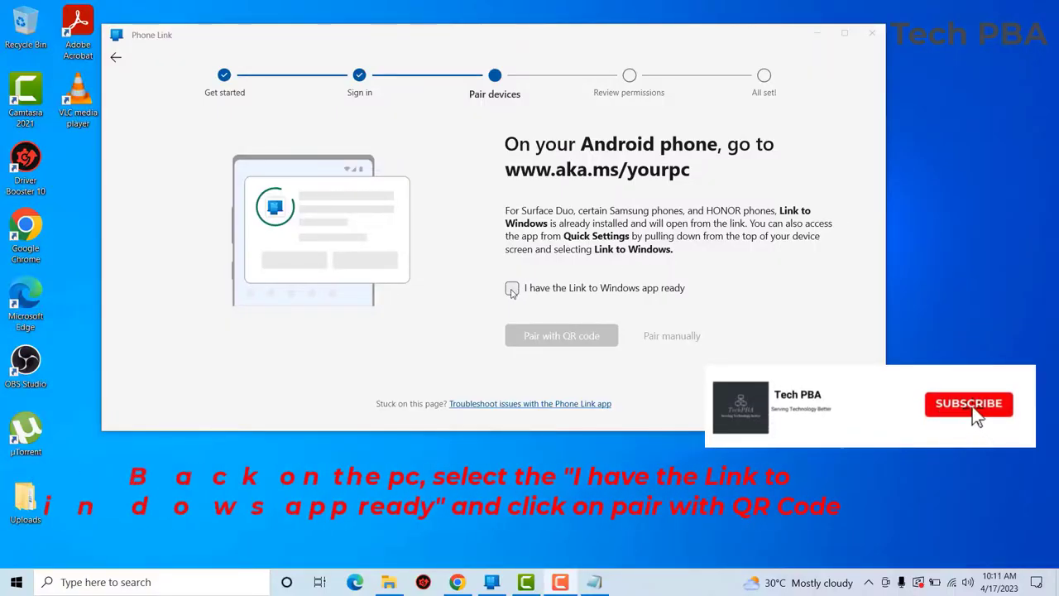
# - Confirm in Phone Link on the PC that the Link to Windows app is ready, and start QR code pairing with phone camera access allowed
pyautogui.click(512, 289)
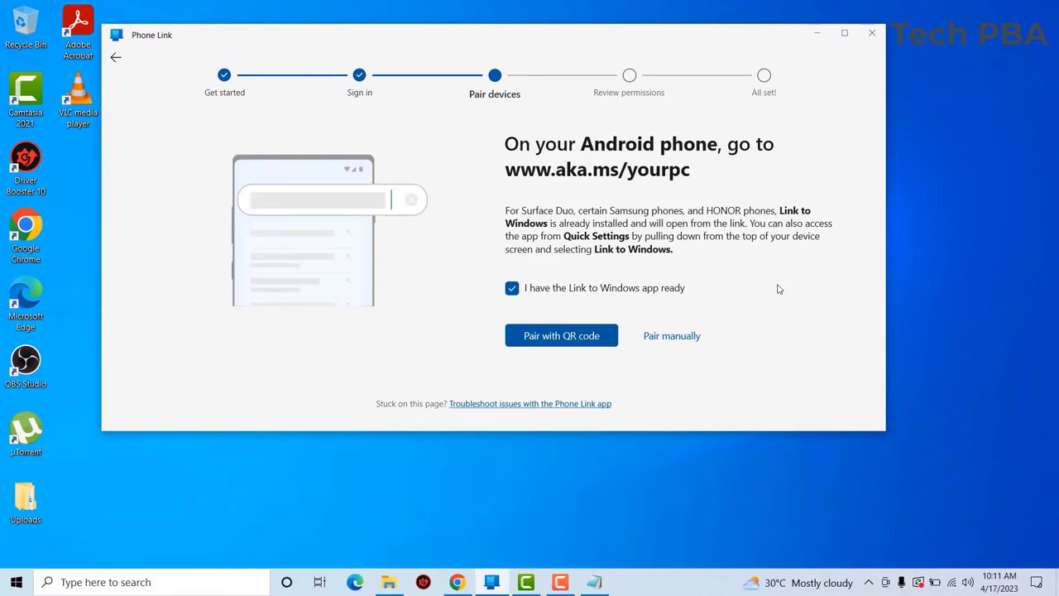
pyautogui.click(553, 336)
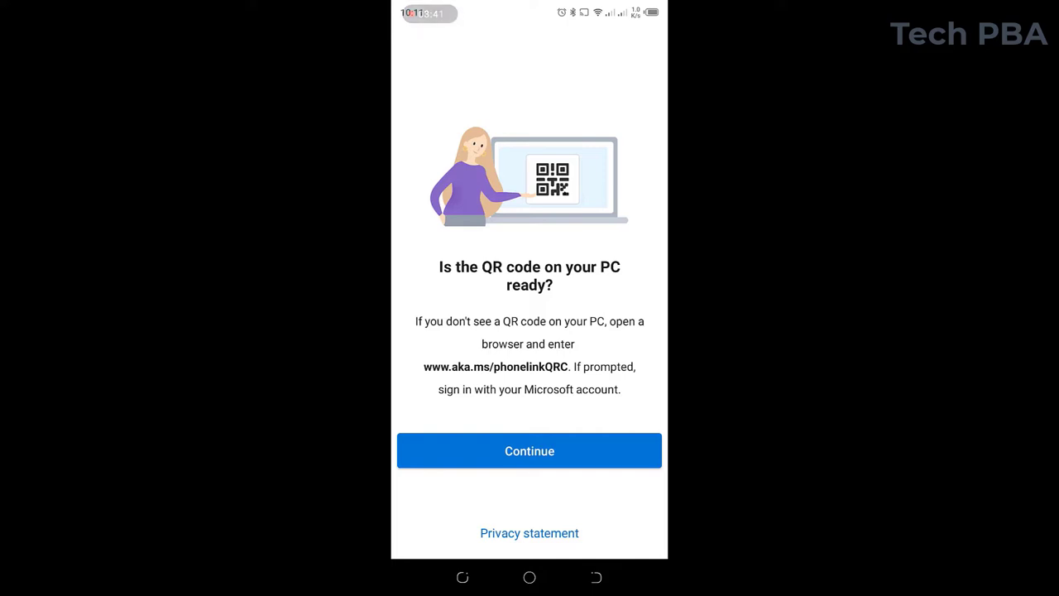
pyautogui.click(530, 451)
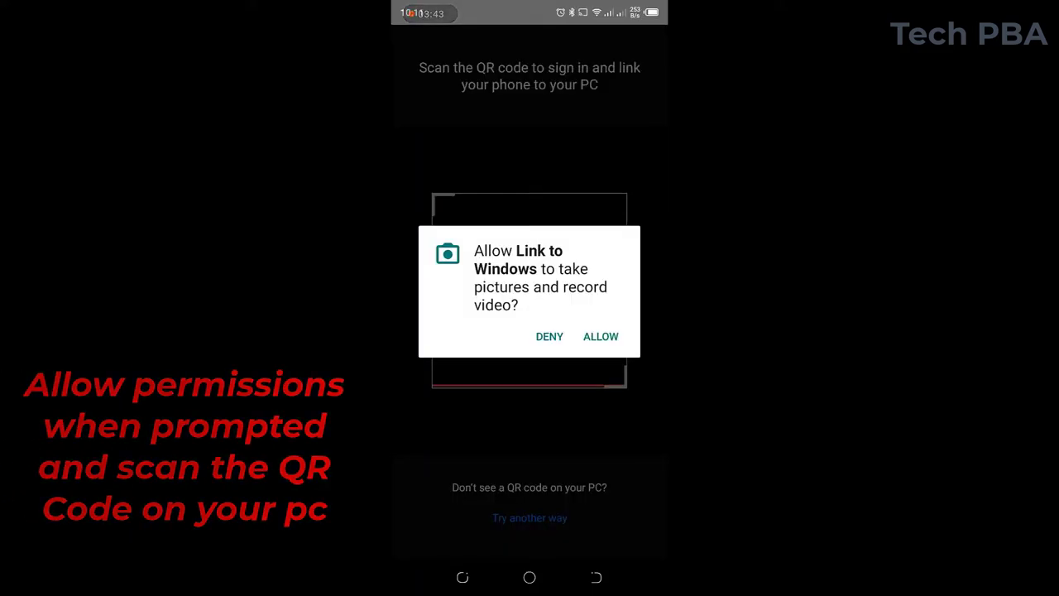
pyautogui.click(601, 336)
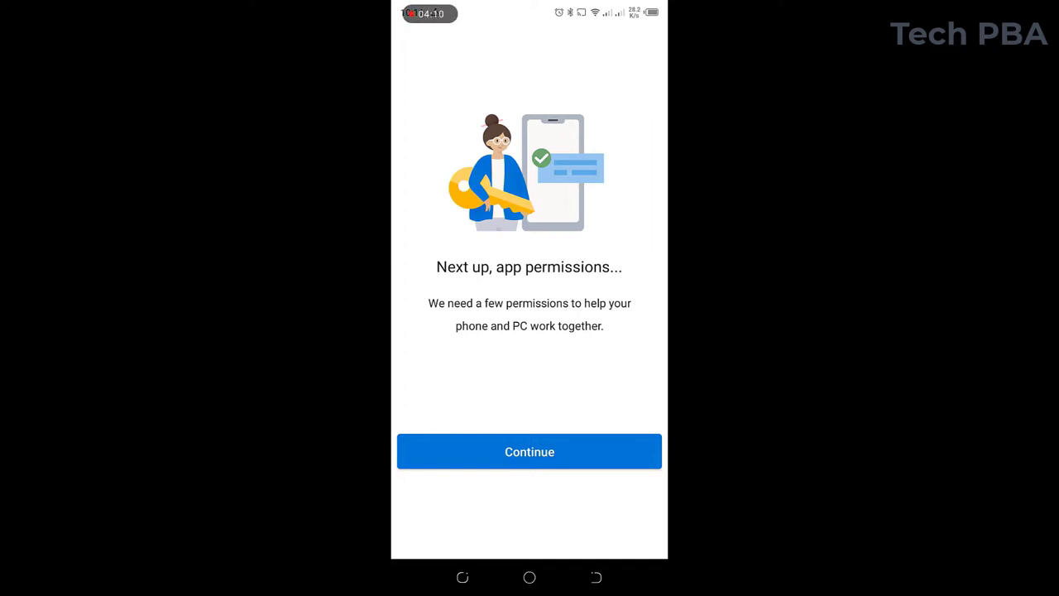
# - Grant Link to Windows all four requested phone permissions, including media files, SMS messages and phone calls, and finish the phone-side setup
pyautogui.click(463, 577)
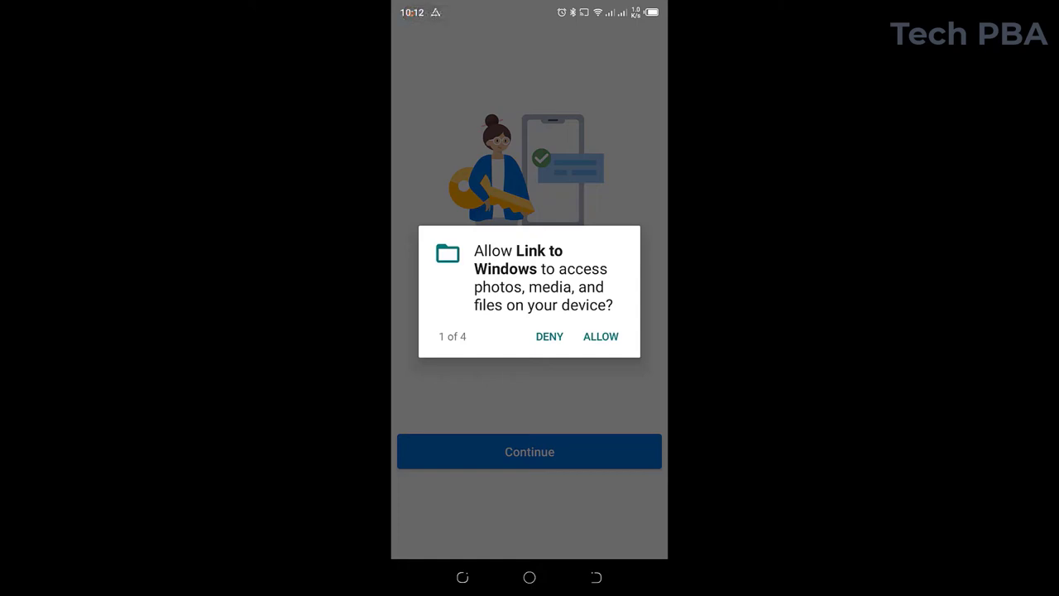
pyautogui.click(601, 336)
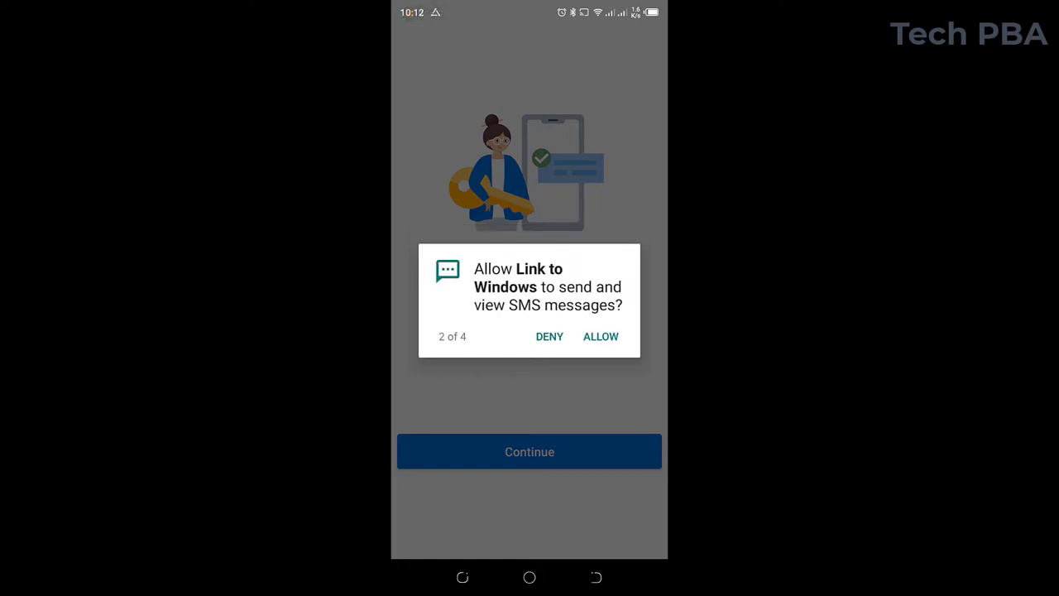
pyautogui.click(601, 336)
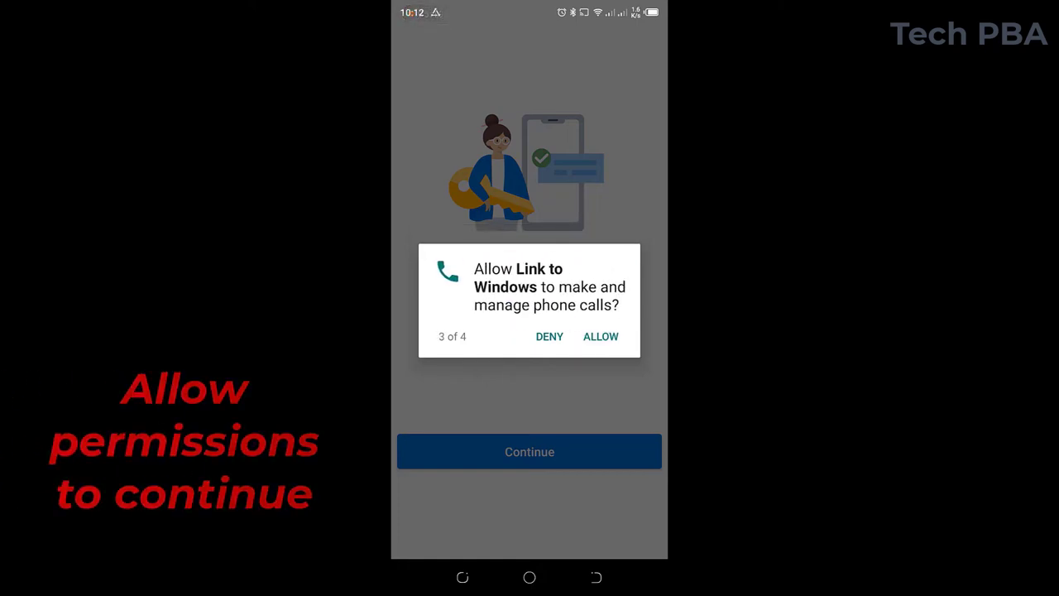
pyautogui.click(601, 336)
pyautogui.click(601, 336)
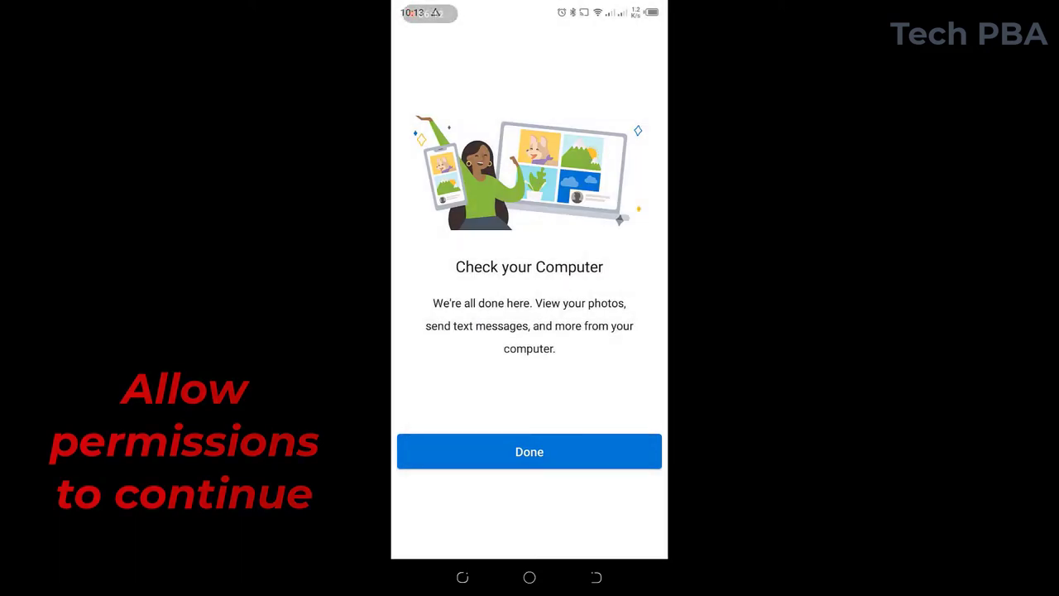
pyautogui.click(529, 452)
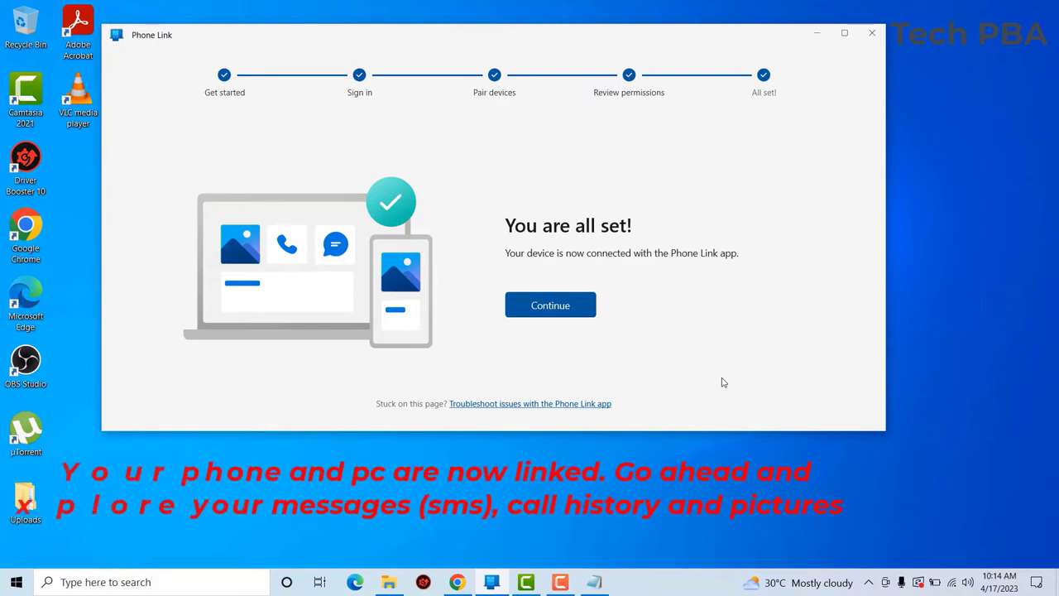
# - Complete the Phone Link setup on the PC and get started from the welcome page, leaving automatic opening at sign-in off
pyautogui.click(543, 308)
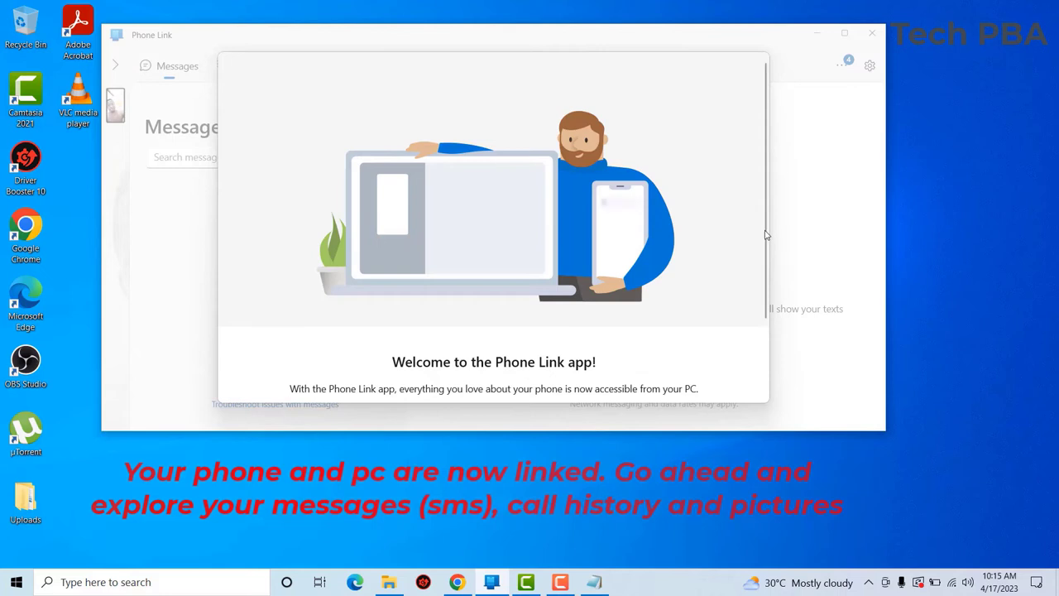
pyautogui.scroll(-2, 743, 202)
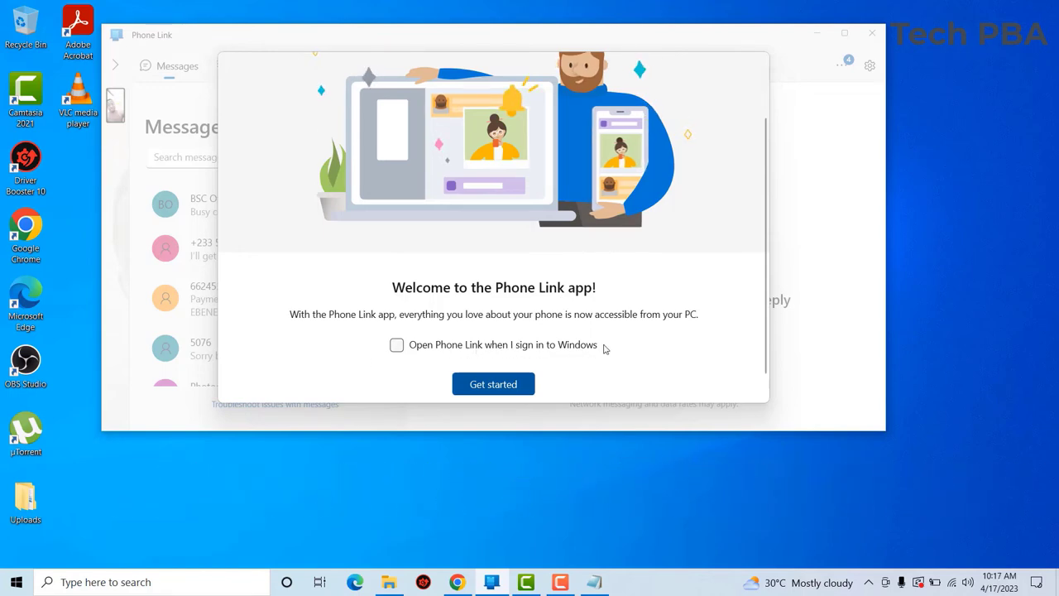
pyautogui.click(502, 385)
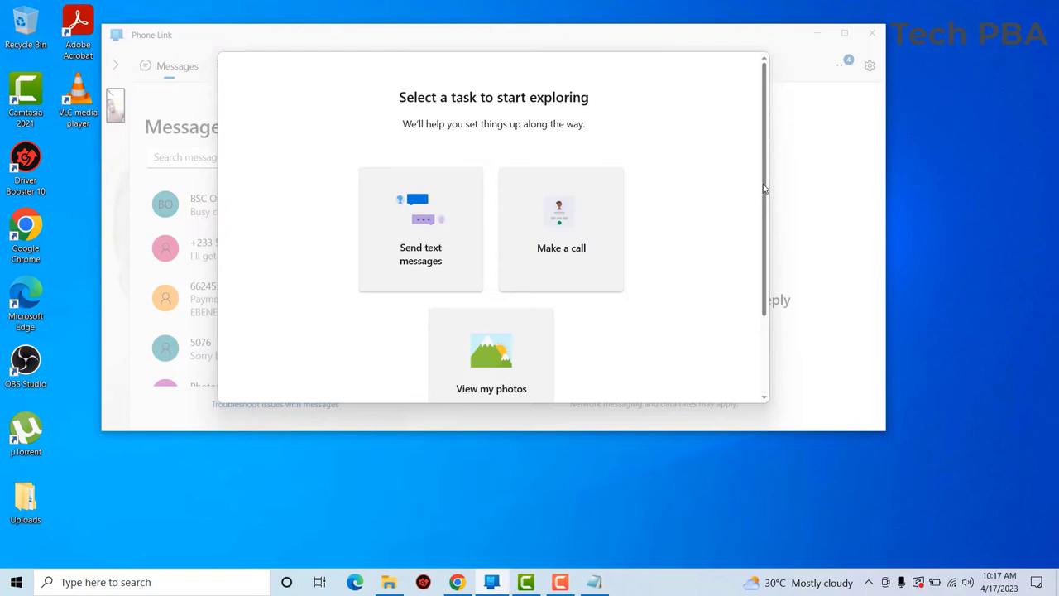
# - Choose View my photos as the task to explore and skip the introduction to making calls from the PC
pyautogui.moveTo(766, 217); pyautogui.dragTo(769, 277)
pyautogui.scroll(2, 764, 237)
pyautogui.scroll(-2, 761, 227)
pyautogui.scroll(3, 759, 206)
pyautogui.scroll(-1, 752, 194)
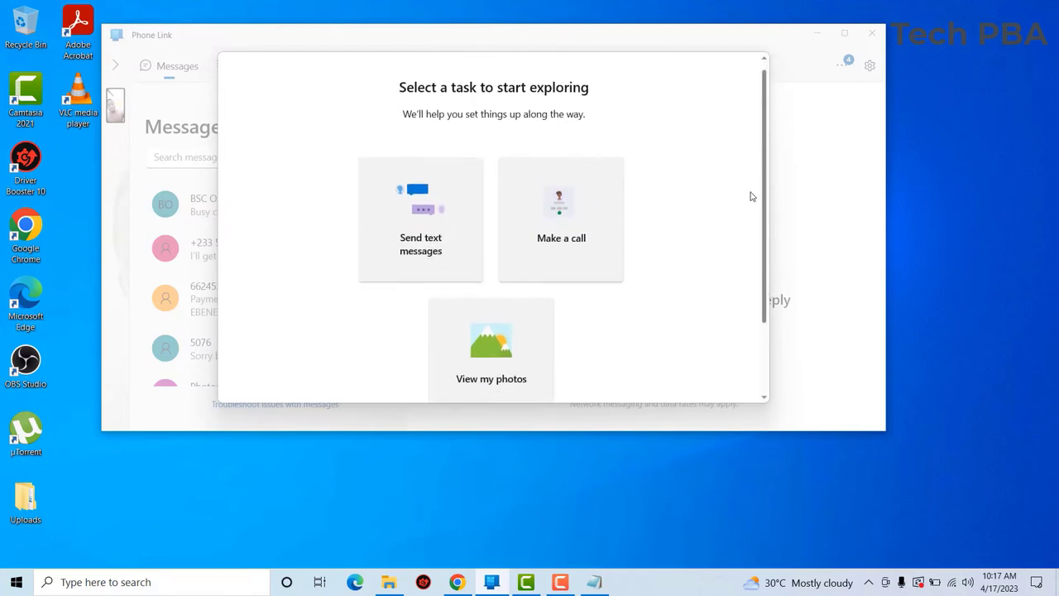
pyautogui.scroll(-1, 753, 206)
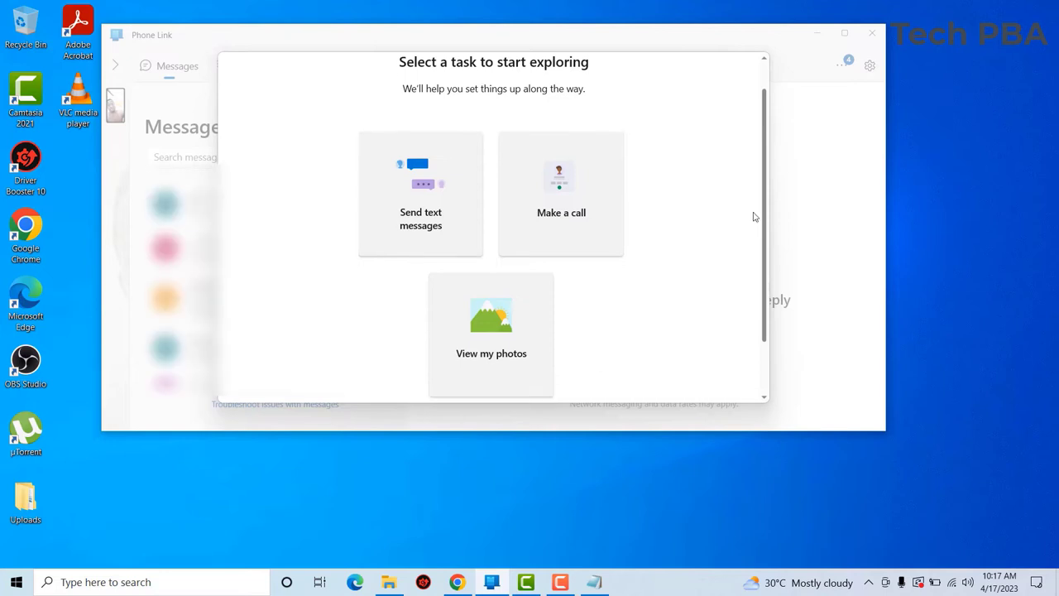
pyautogui.click(472, 318)
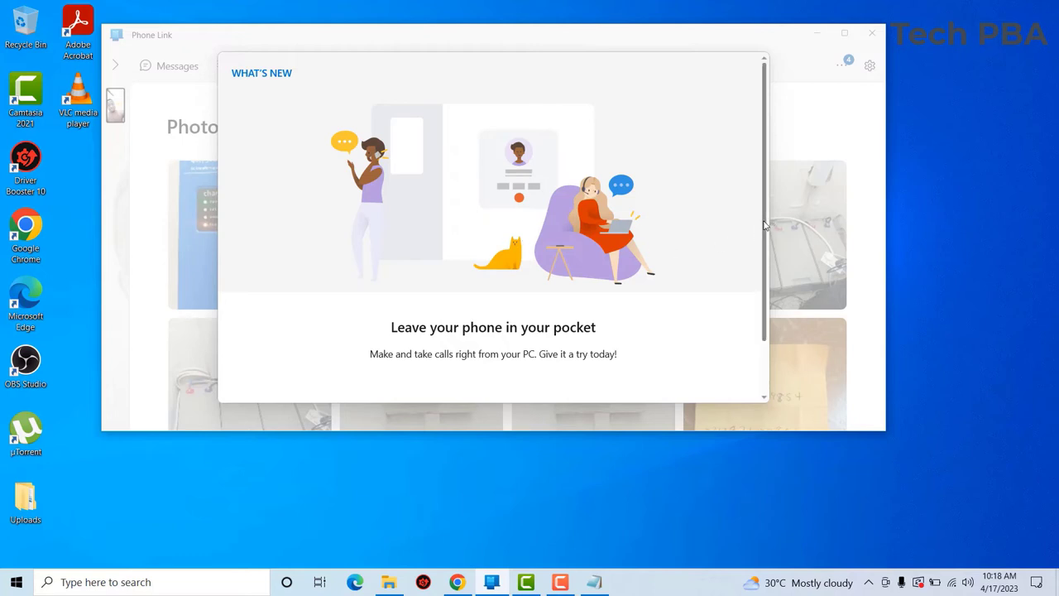
pyautogui.scroll(-2, 767, 273)
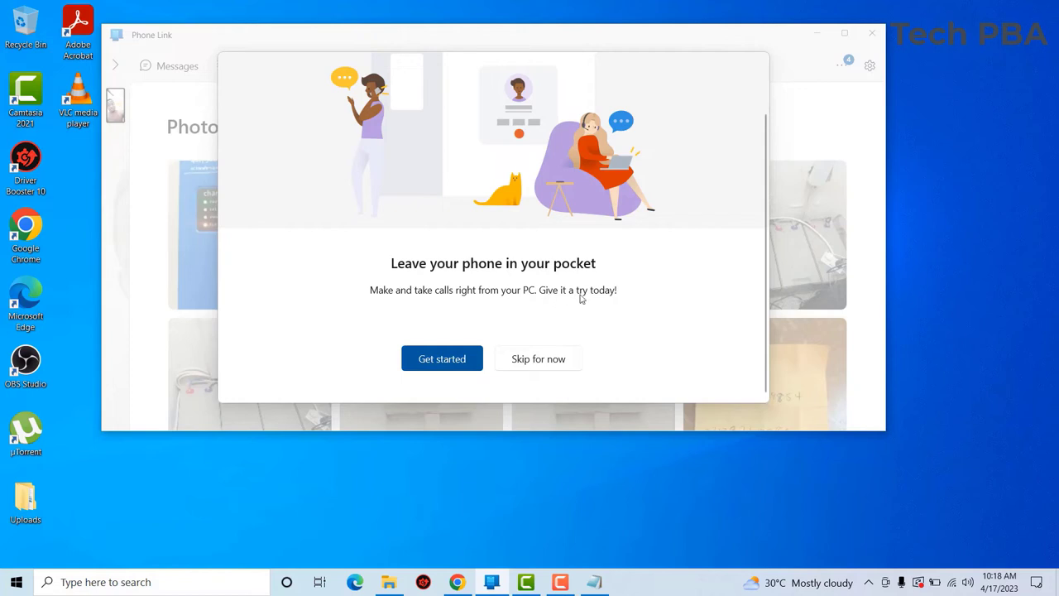
pyautogui.click(538, 359)
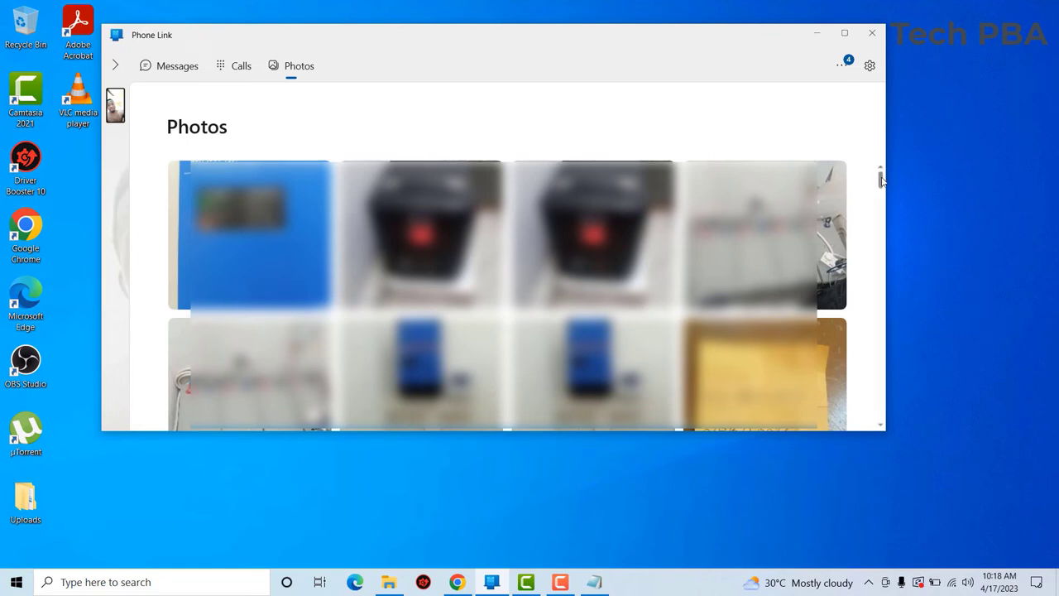
# - Browse the phone's photos in the Photos gallery and return to the start of the gallery
pyautogui.moveTo(882, 181); pyautogui.dragTo(882, 185)
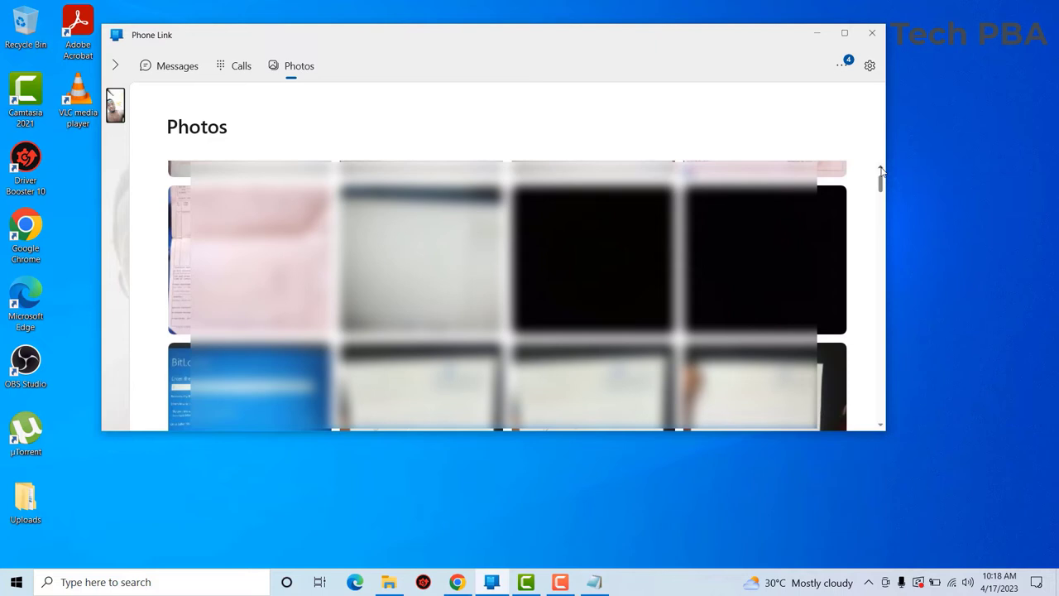
pyautogui.click(882, 170)
pyautogui.moveTo(883, 171); pyautogui.dragTo(882, 171)
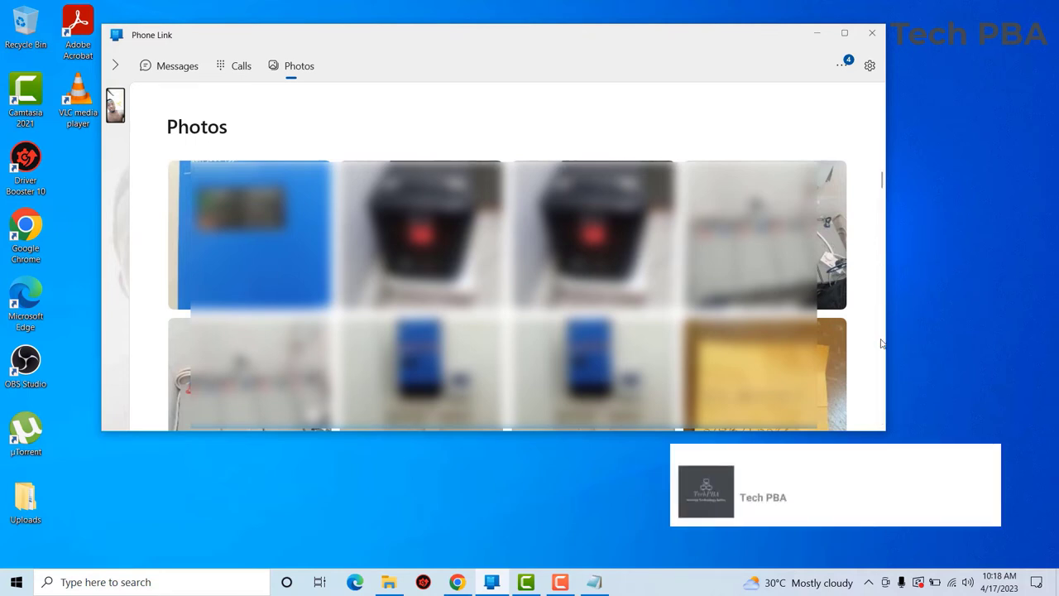
pyautogui.scroll(-2, 880, 428)
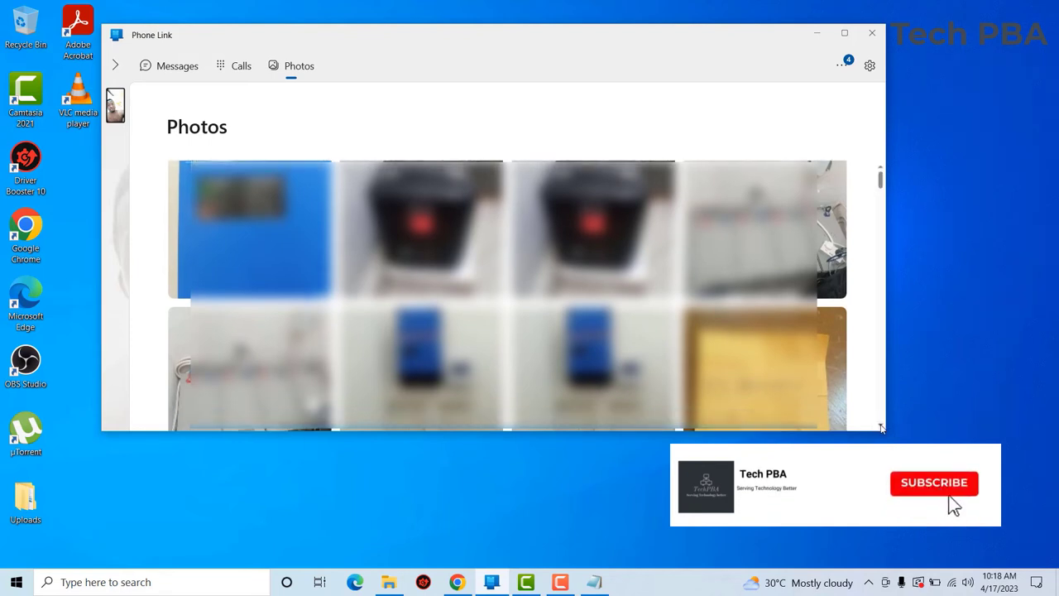
pyautogui.scroll(-3, 881, 428)
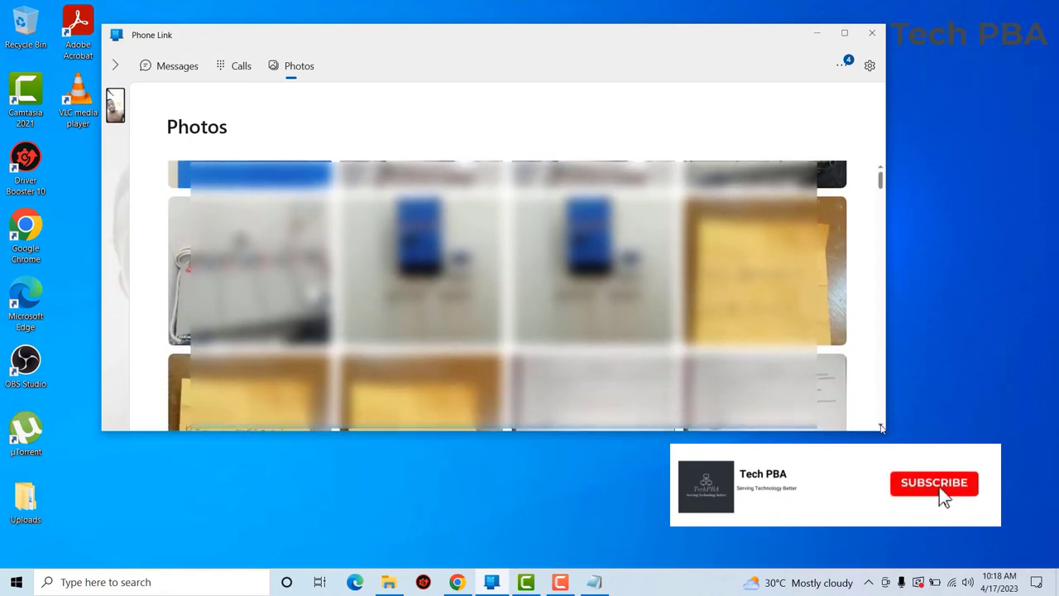
pyautogui.scroll(-1, 880, 428)
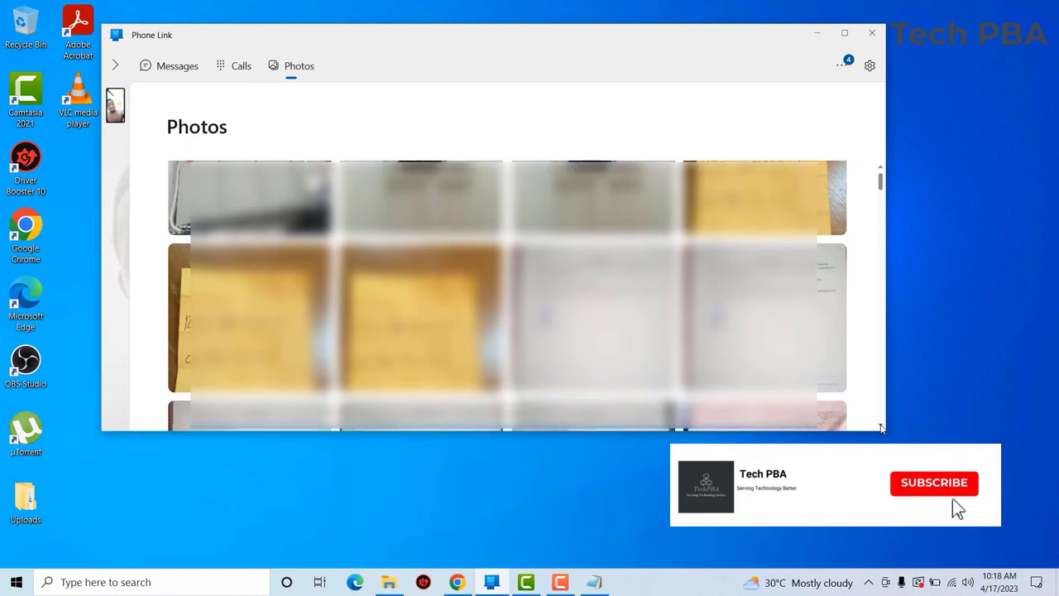
pyautogui.scroll(-3, 881, 428)
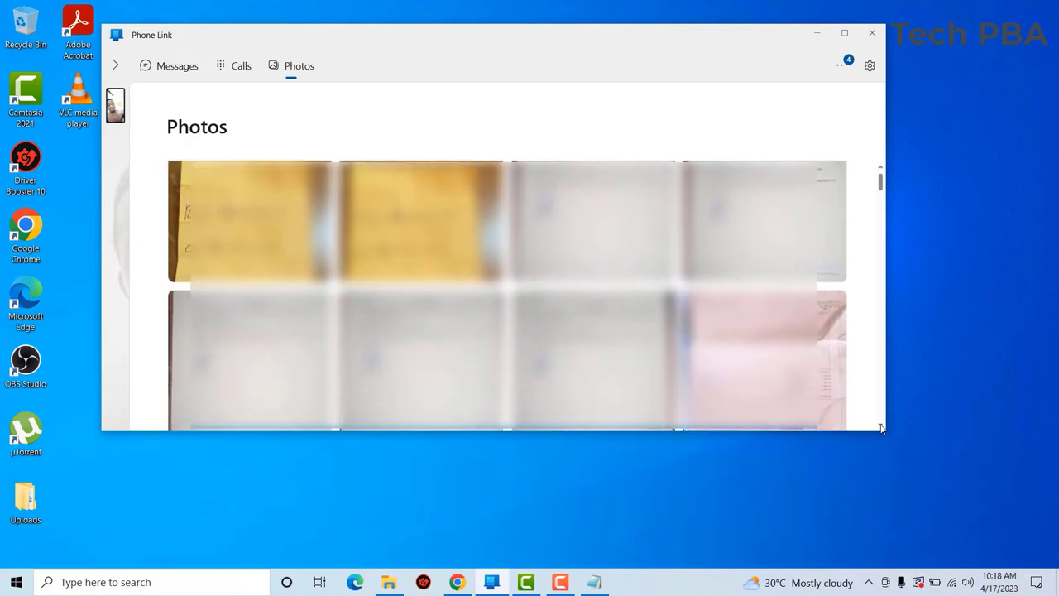
pyautogui.scroll(-3, 880, 428)
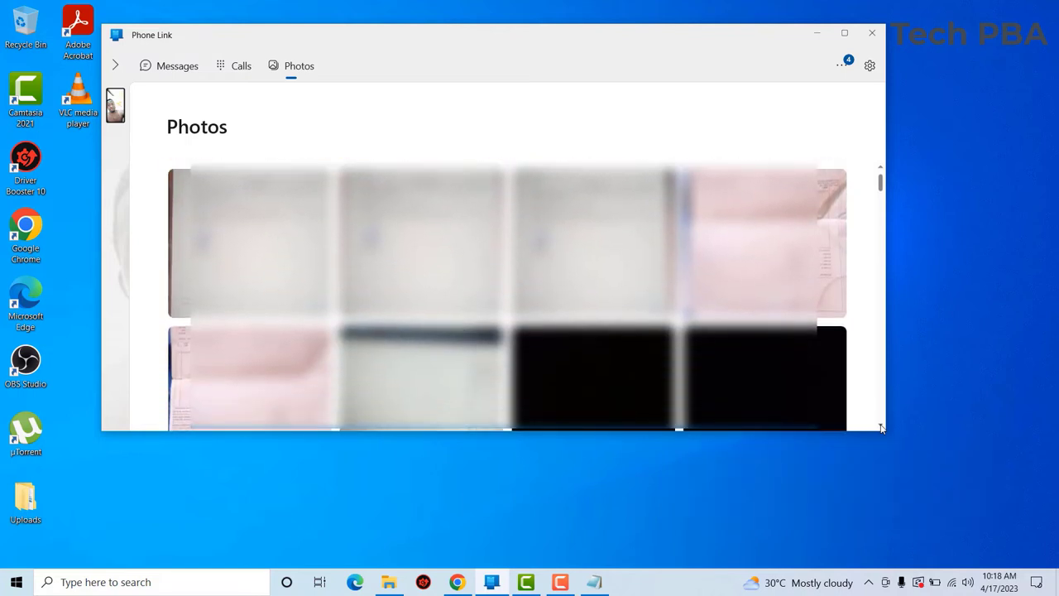
pyautogui.scroll(-2, 880, 428)
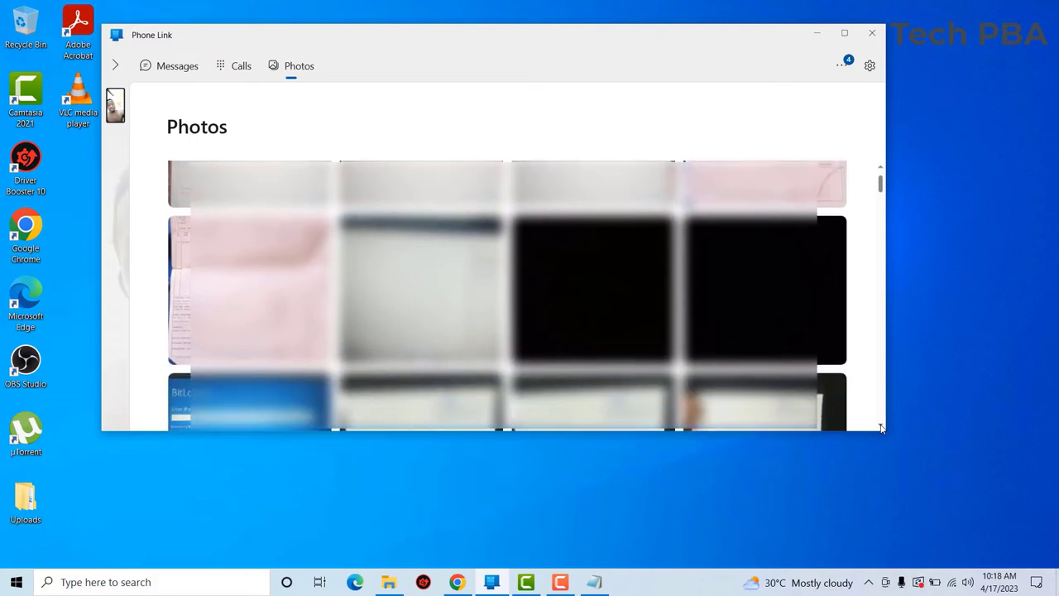
pyautogui.scroll(-2, 880, 428)
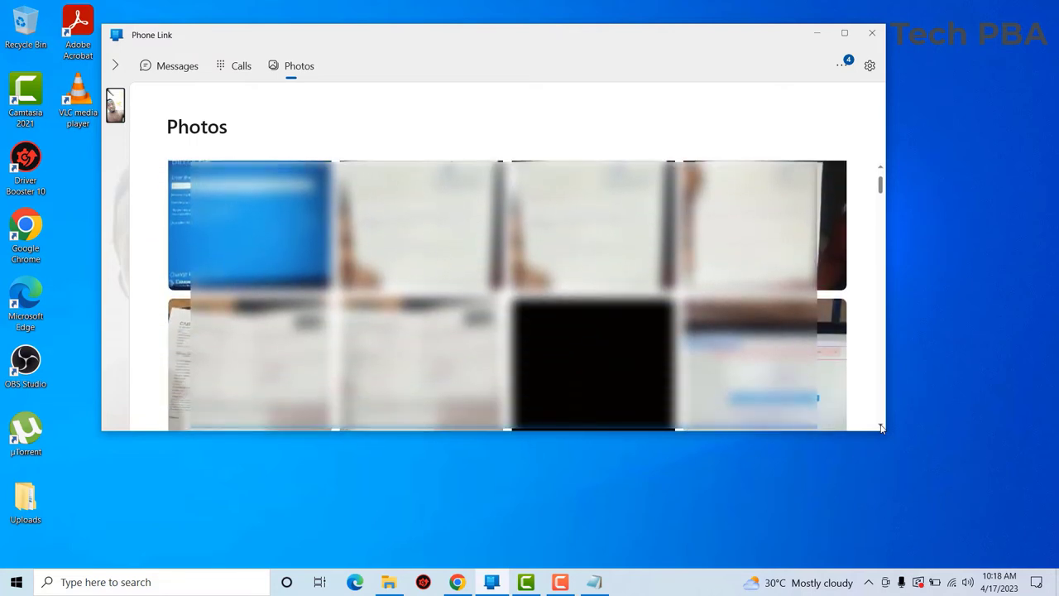
pyautogui.scroll(-2, 881, 428)
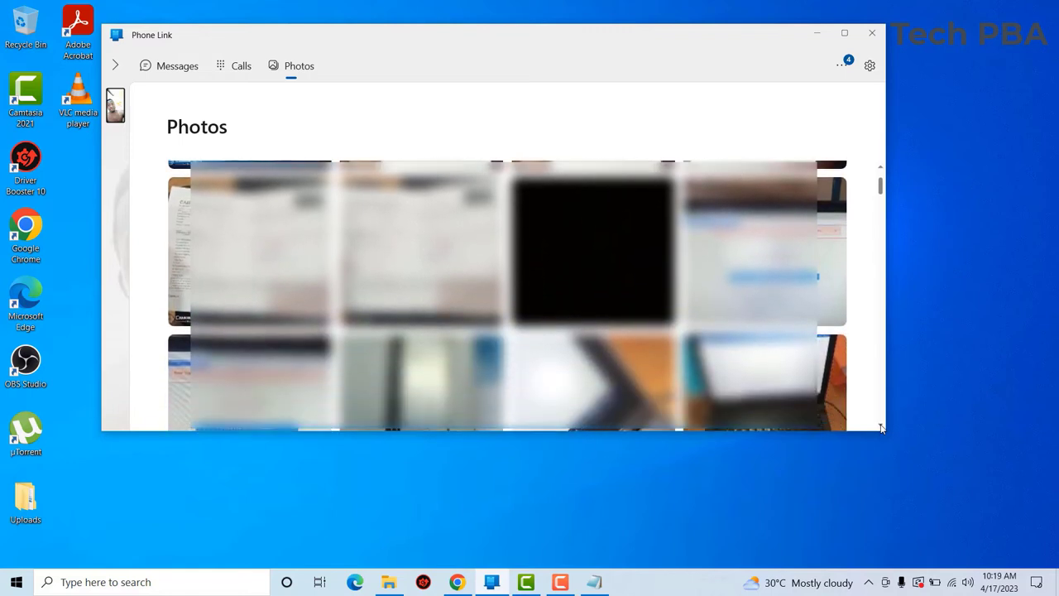
pyautogui.scroll(-3, 881, 428)
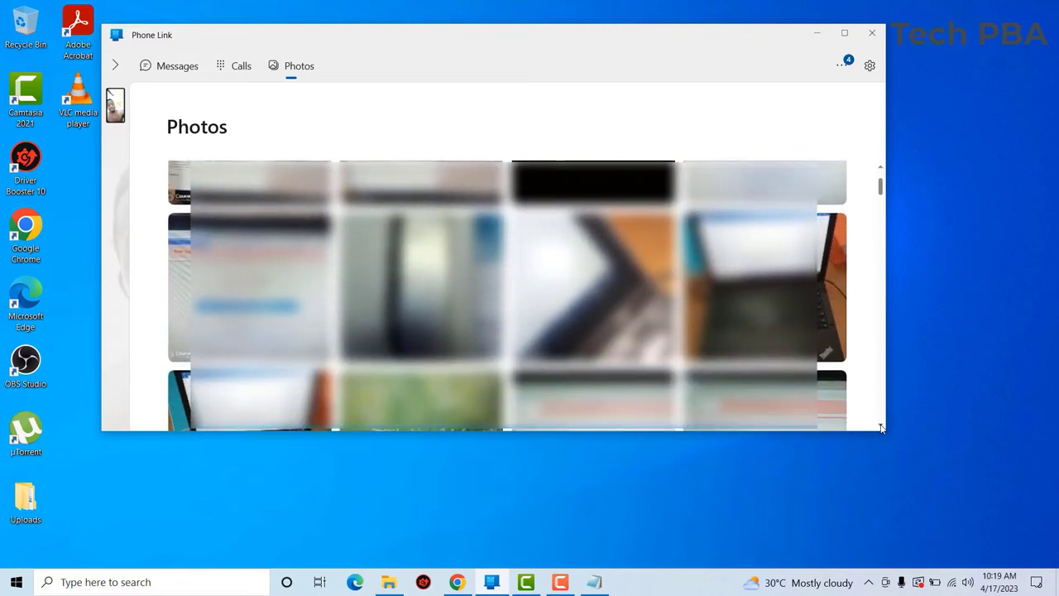
pyautogui.scroll(-3, 880, 428)
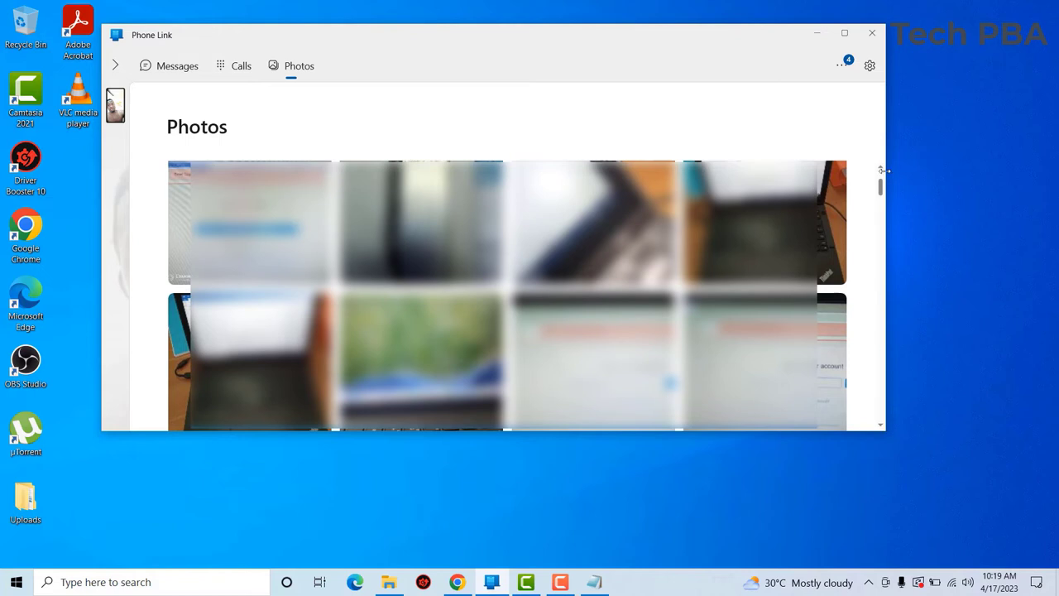
pyautogui.moveTo(881, 187); pyautogui.dragTo(880, 192)
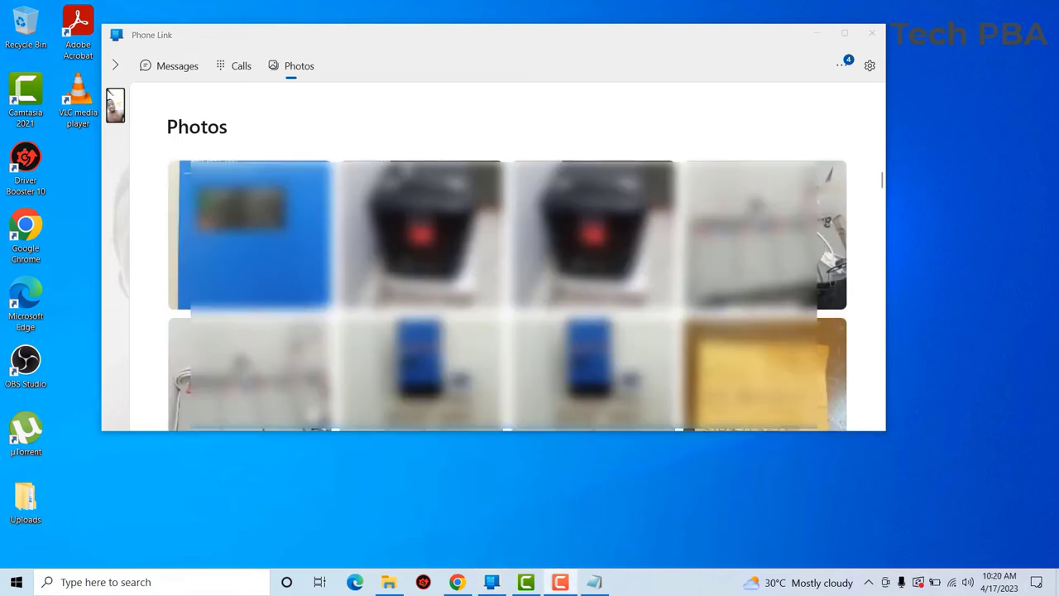
# - Open the most recent conversation in Messages and place the cursor in its message field
pyautogui.click(171, 68)
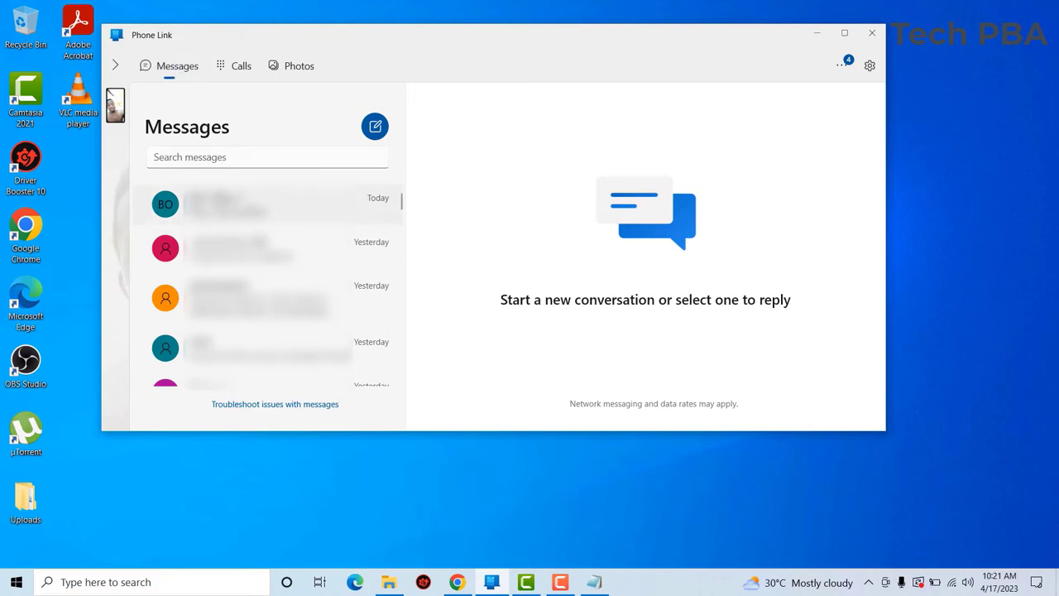
pyautogui.click(265, 205)
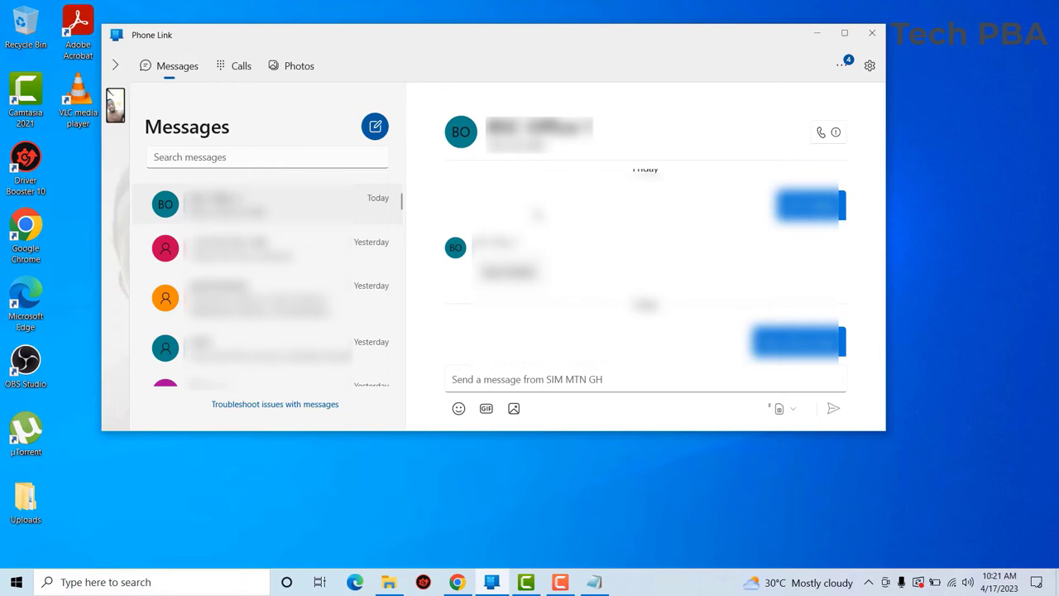
pyautogui.click(568, 379)
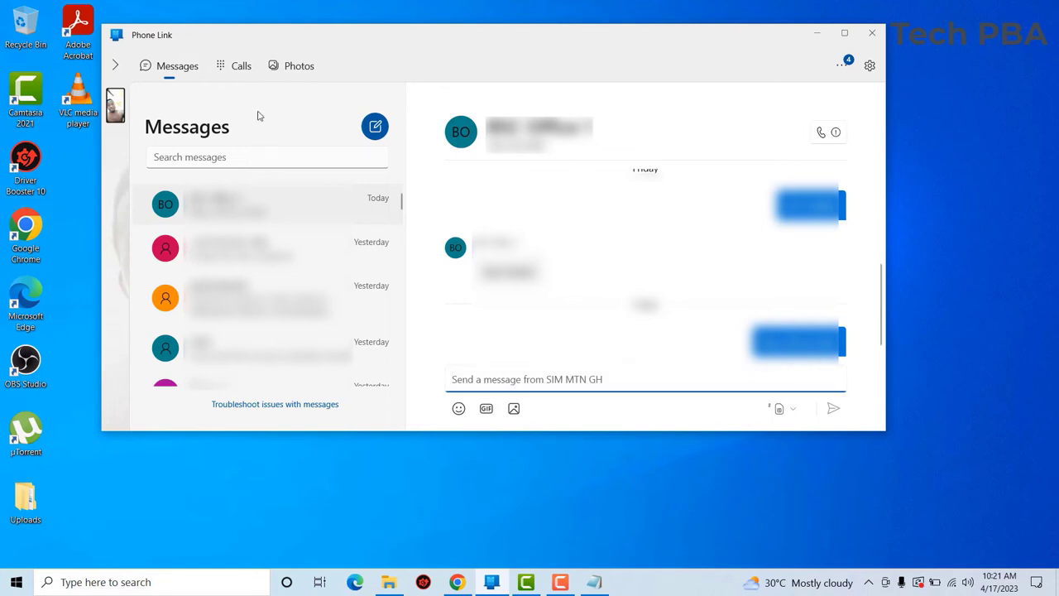
# - Look through the Calls and Photos sections, then browse the conversation list in Messages
pyautogui.click(236, 67)
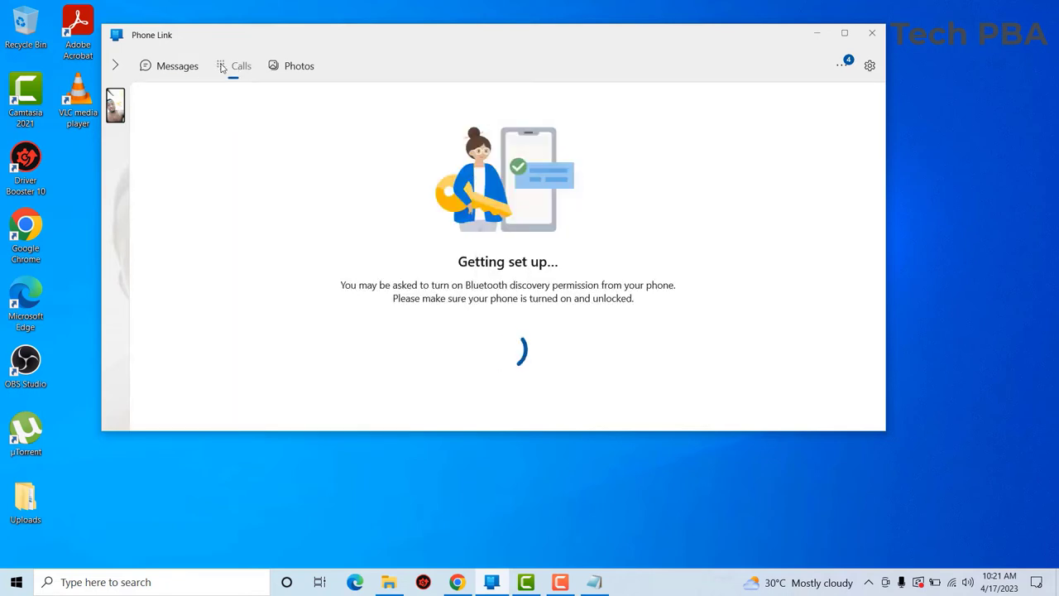
pyautogui.click(294, 68)
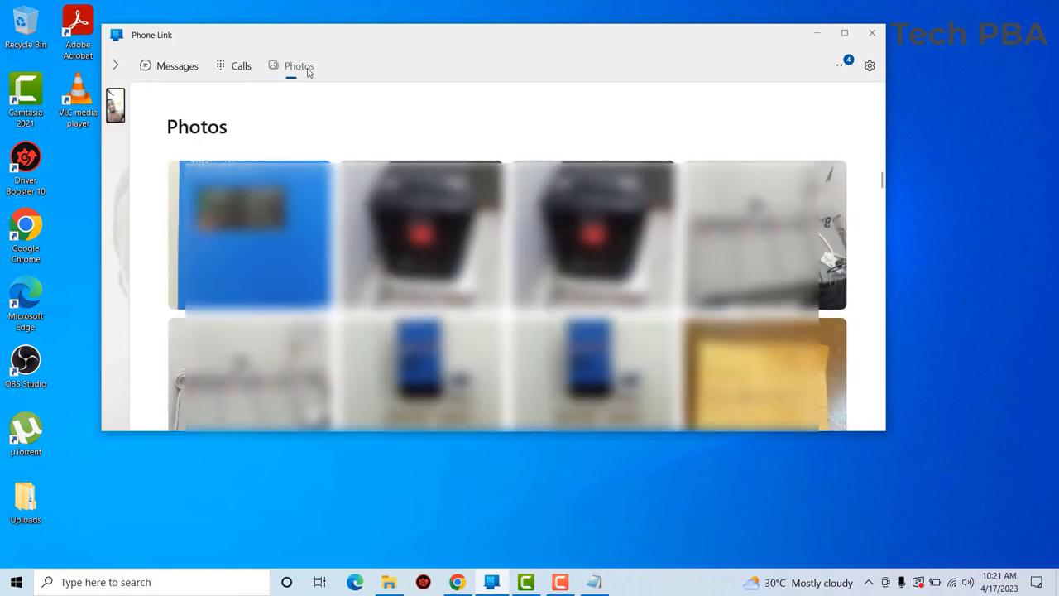
pyautogui.click(241, 67)
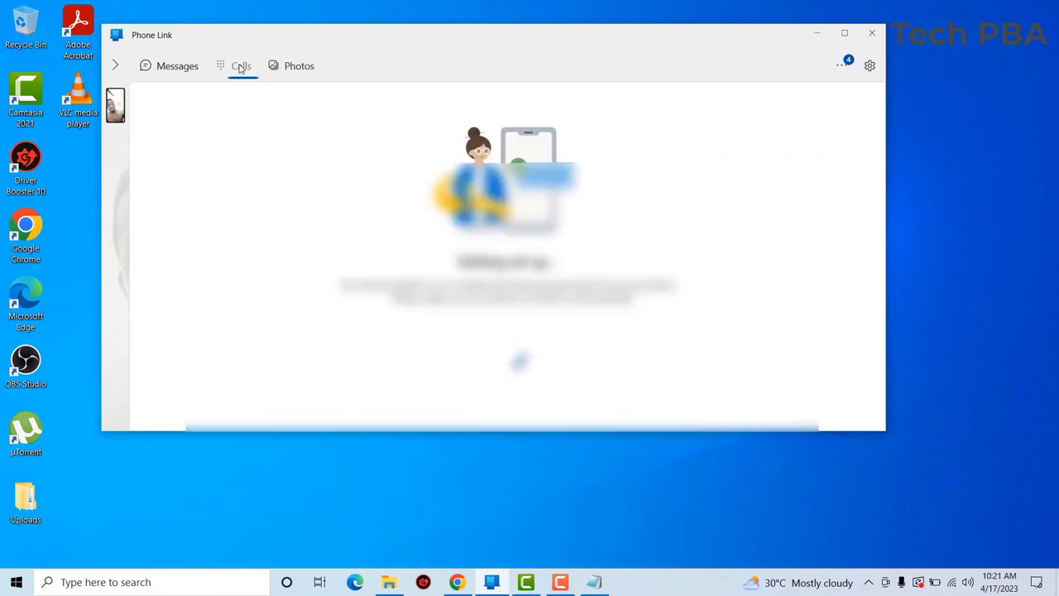
pyautogui.click(179, 68)
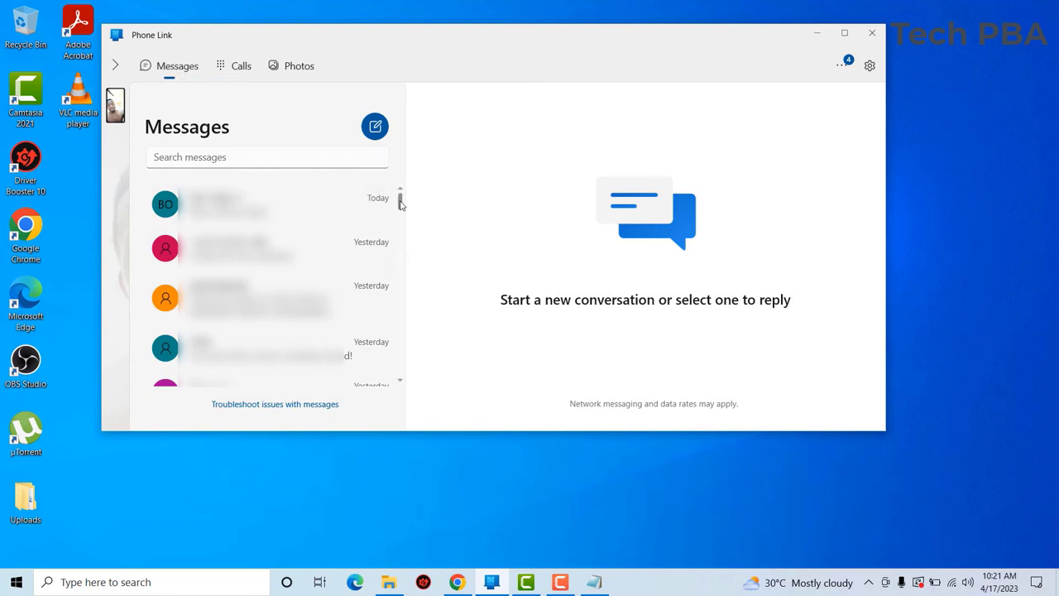
pyautogui.moveTo(400, 202)
pyautogui.mouseDown()
pyautogui.moveTo(400, 219)
pyautogui.moveTo(400, 203)
pyautogui.mouseUp()
pyautogui.click(399, 249)
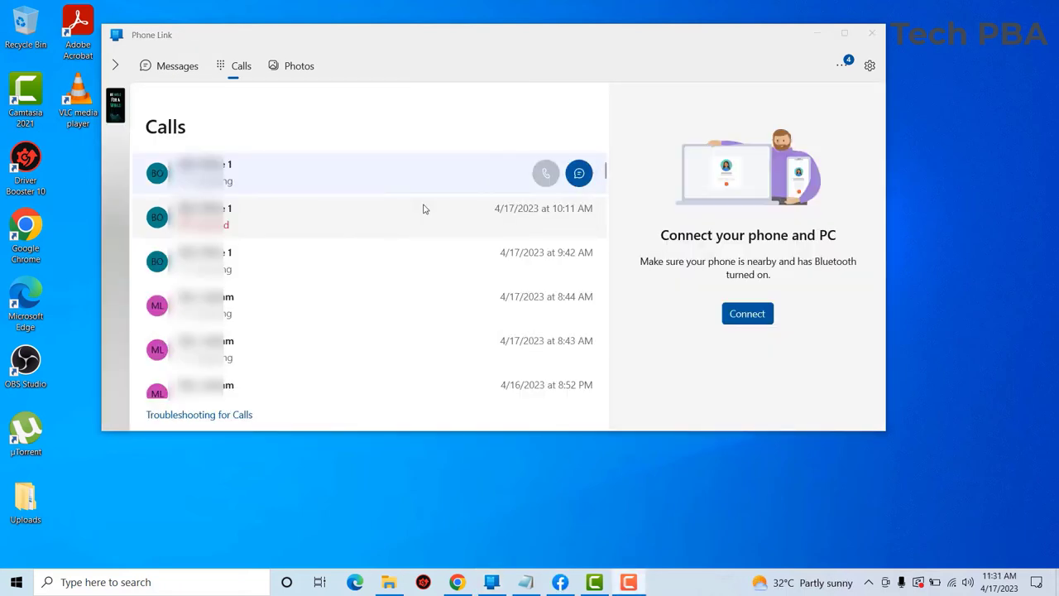
# - Connect the phone to the PC for calls, trying the connection a second time
pyautogui.click(747, 316)
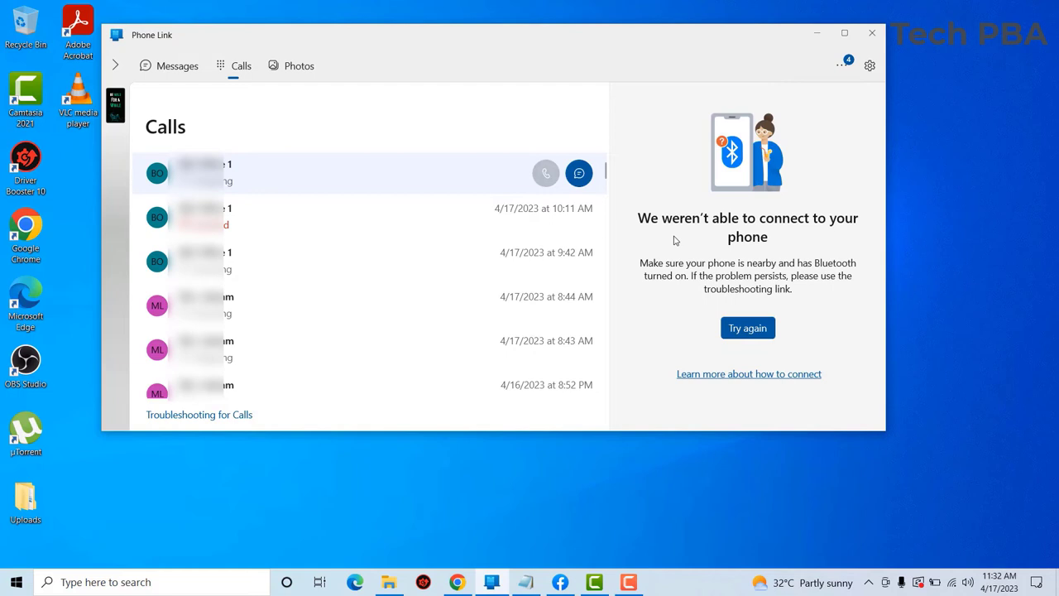
pyautogui.click(762, 334)
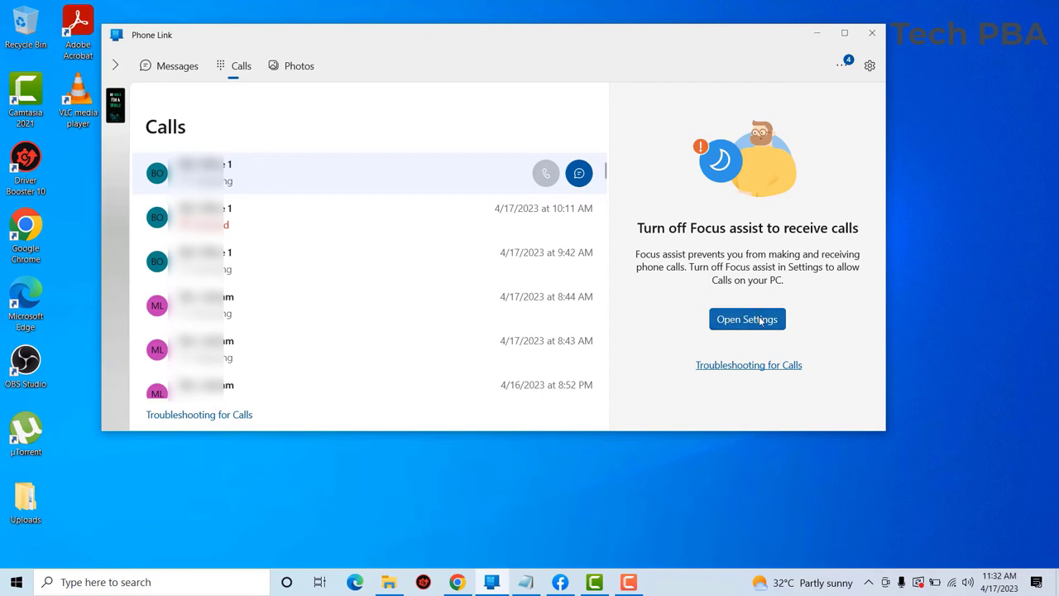
# - Turn Focus assist off in the Windows settings to allow calls on the PC, and minimize the settings window
pyautogui.click(761, 321)
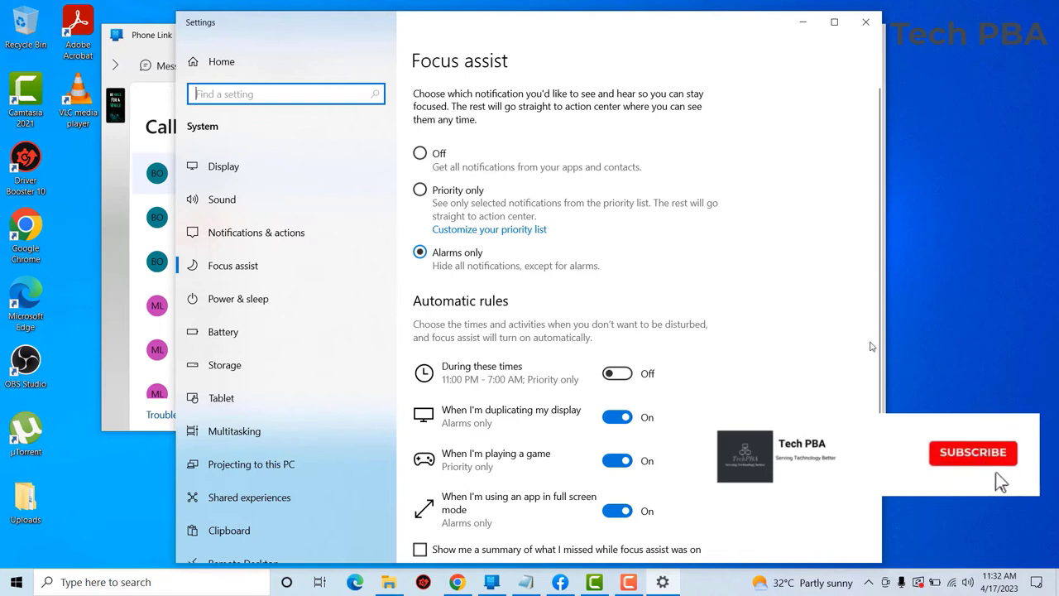
pyautogui.scroll(-3, 871, 346)
pyautogui.scroll(-1, 878, 289)
pyautogui.scroll(4, 882, 251)
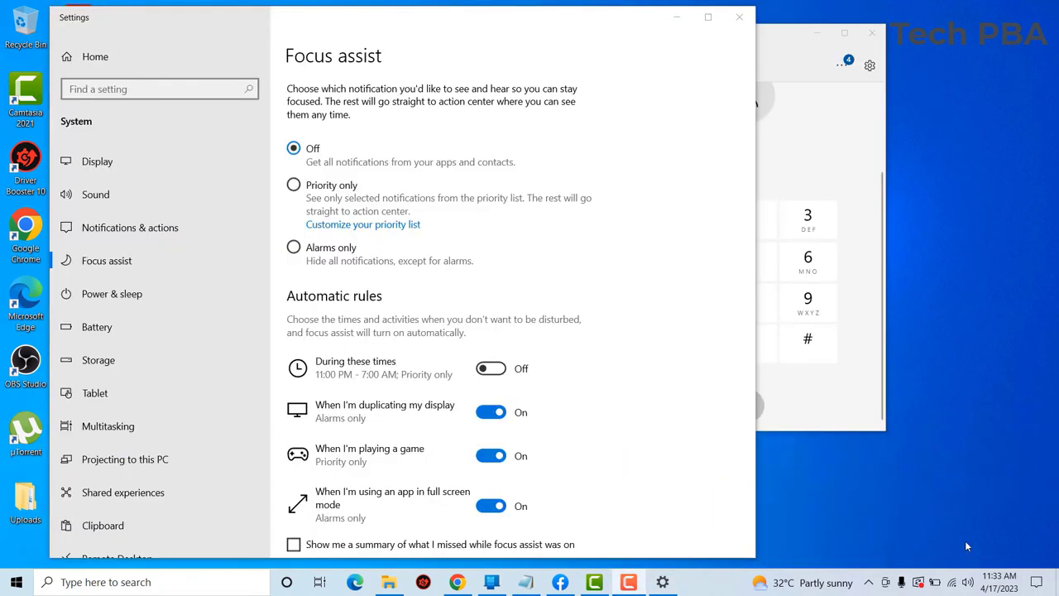
pyautogui.click(295, 149)
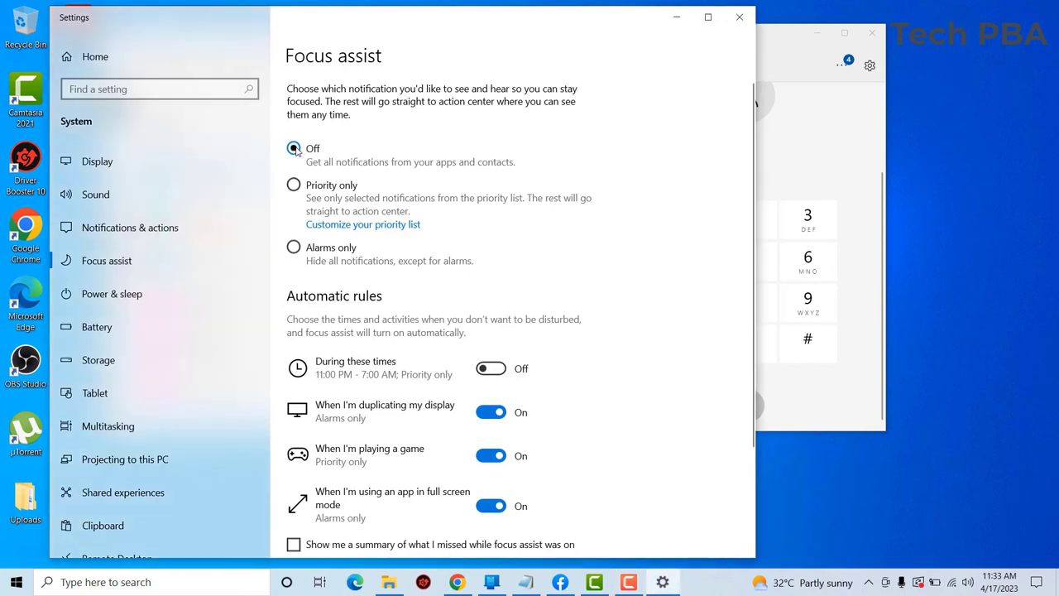
pyautogui.click(675, 19)
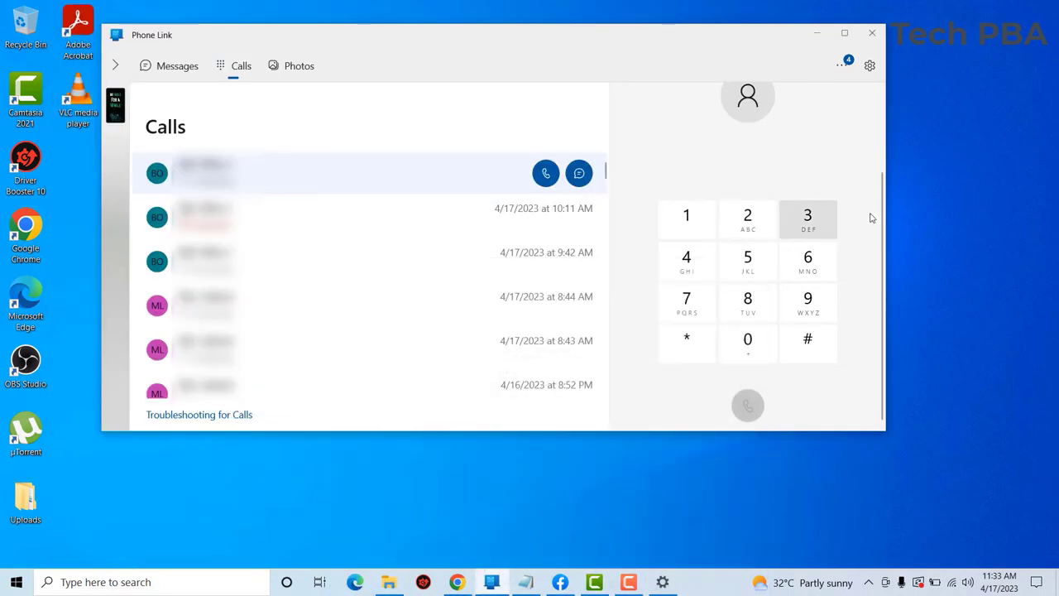
# - Call the contact of the most recent entry in the call history and end the call
pyautogui.click(544, 174)
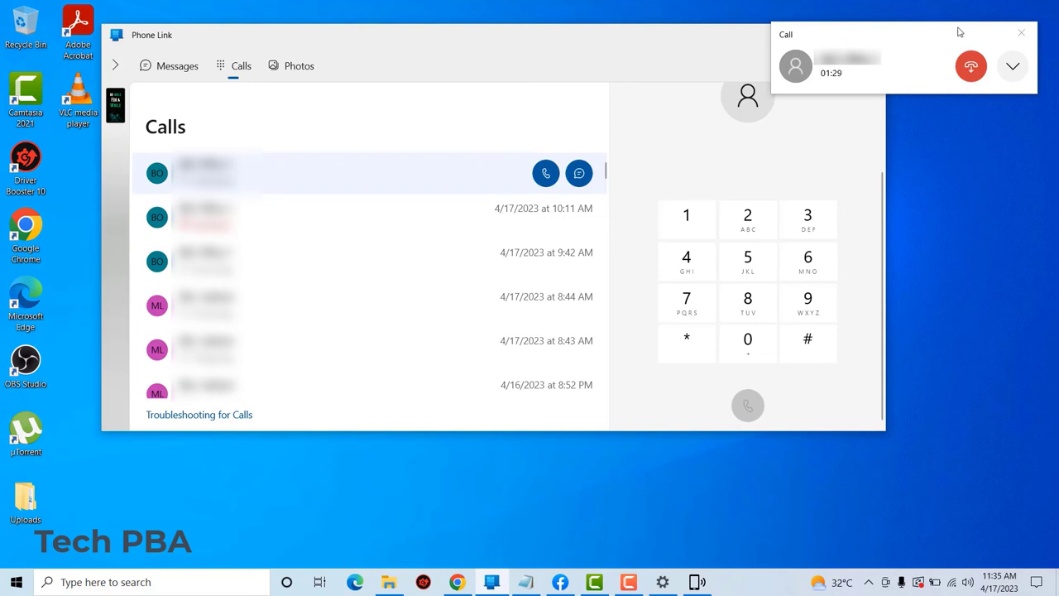
pyautogui.click(972, 71)
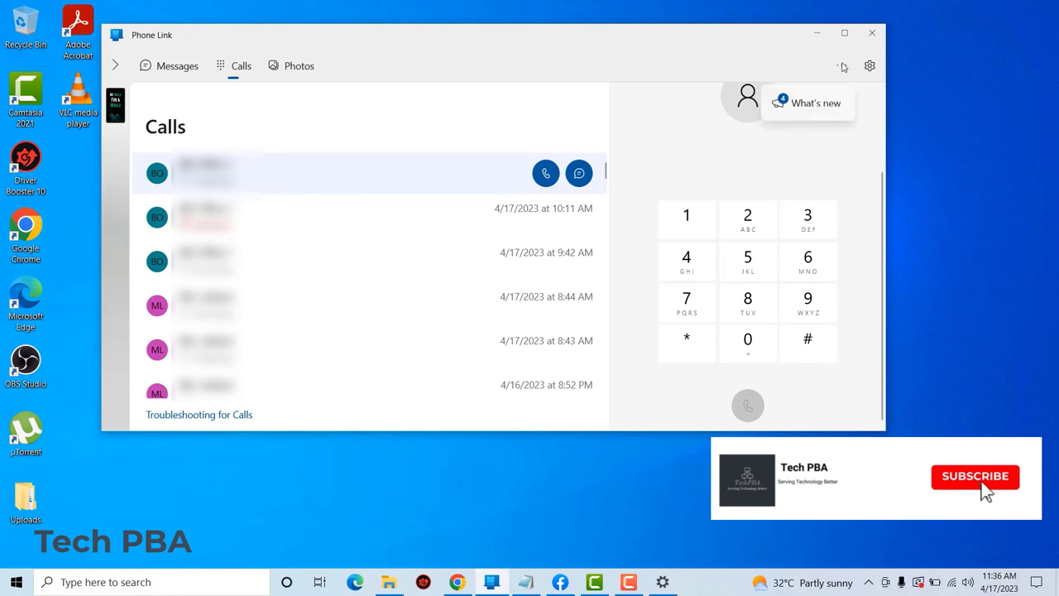
# - Review the General settings of Phone Link, including the badge clearing choices and the notification banner options
pyautogui.click(870, 66)
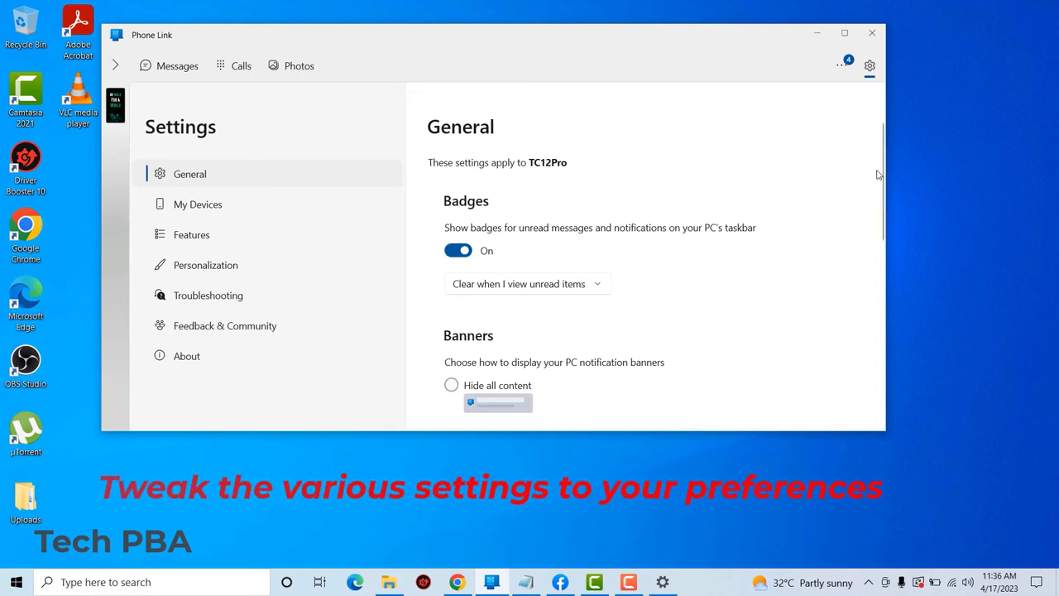
pyautogui.moveTo(884, 176); pyautogui.dragTo(884, 189)
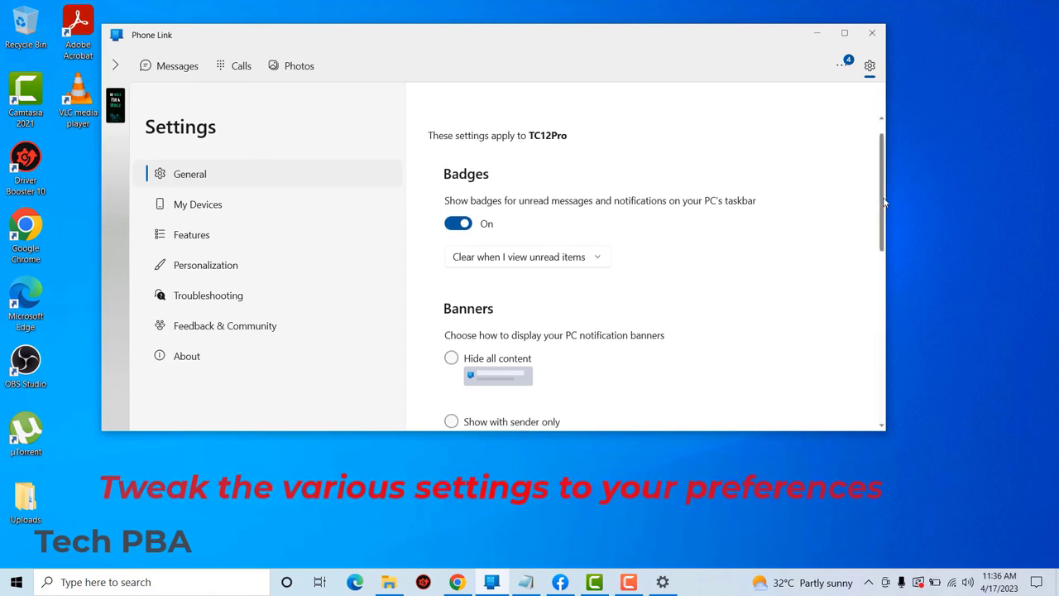
pyautogui.moveTo(884, 203); pyautogui.dragTo(884, 228)
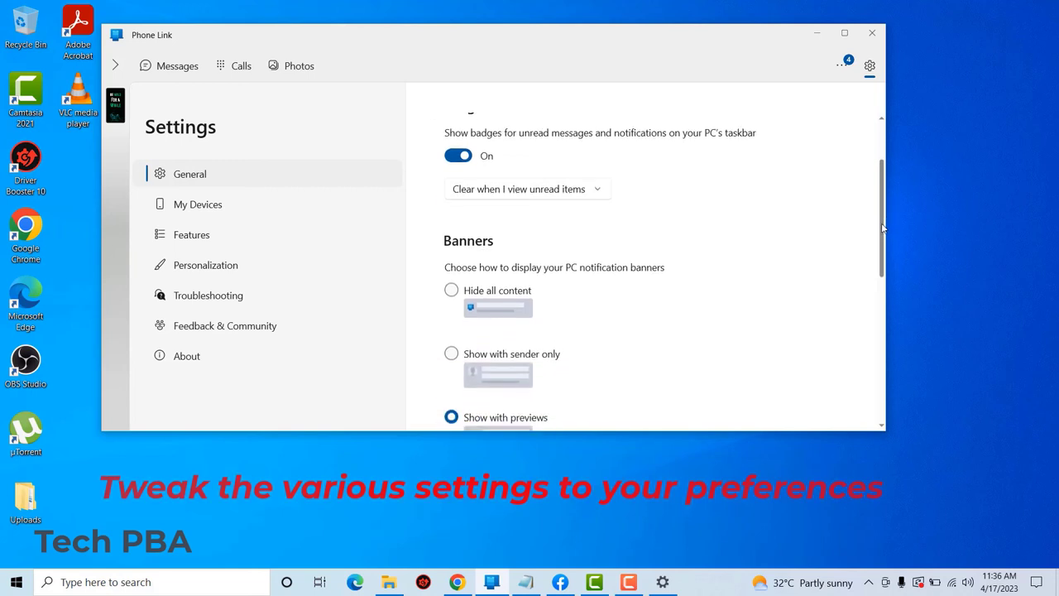
pyautogui.click(599, 190)
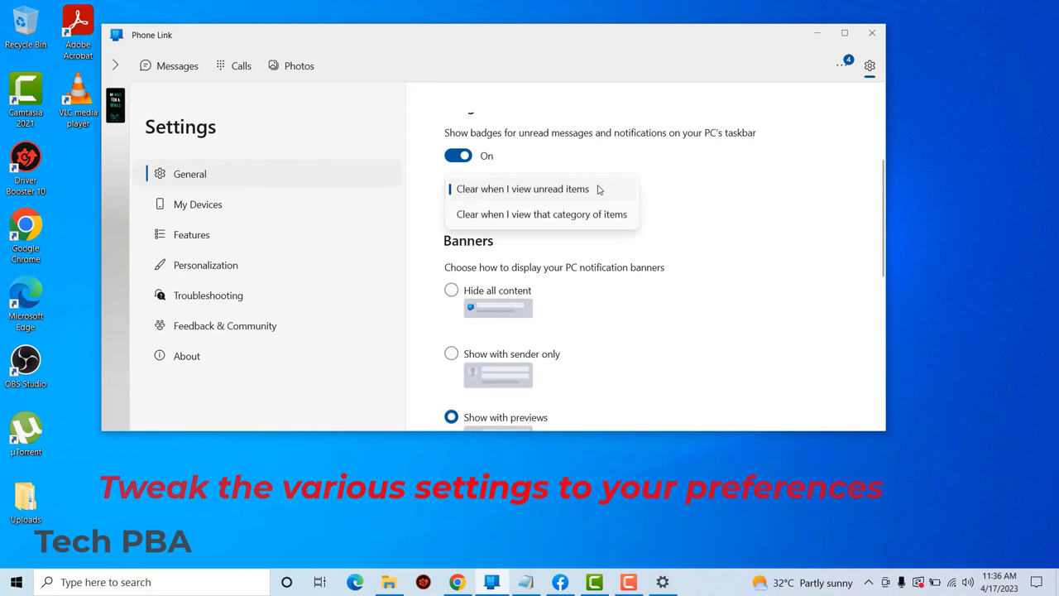
pyautogui.click(600, 190)
pyautogui.click(599, 190)
pyautogui.click(599, 189)
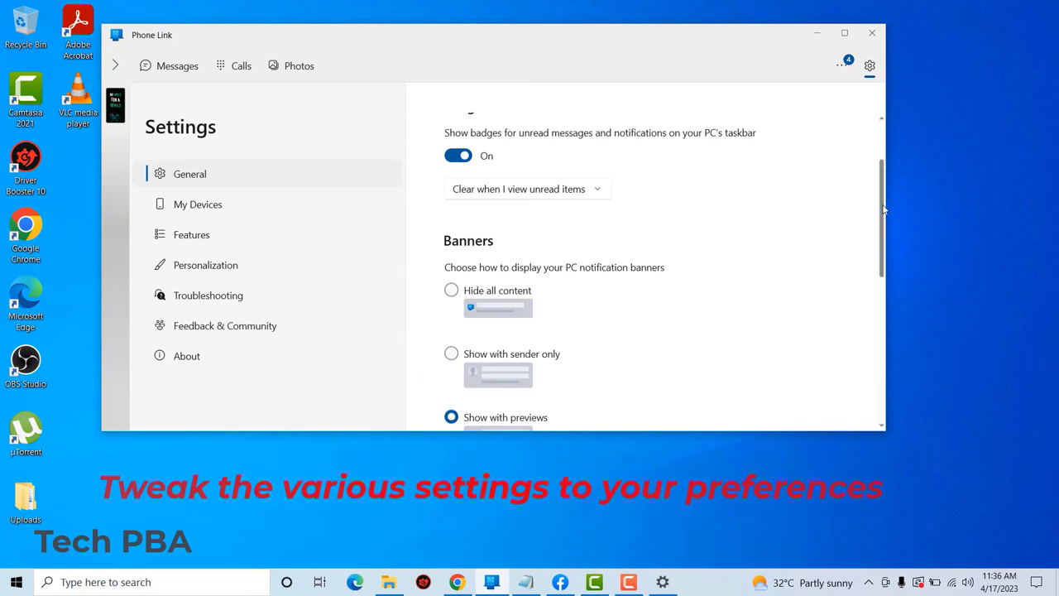
pyautogui.moveTo(883, 210); pyautogui.dragTo(858, 128)
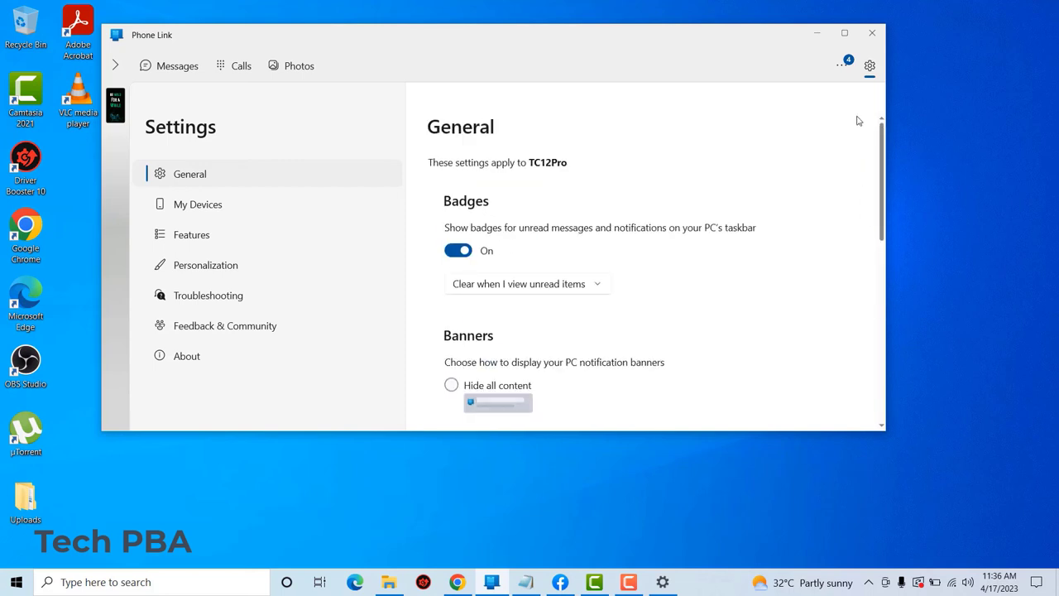
# - Review the linked devices and the Features settings for messages, notifications, calls and photos
pyautogui.click(183, 210)
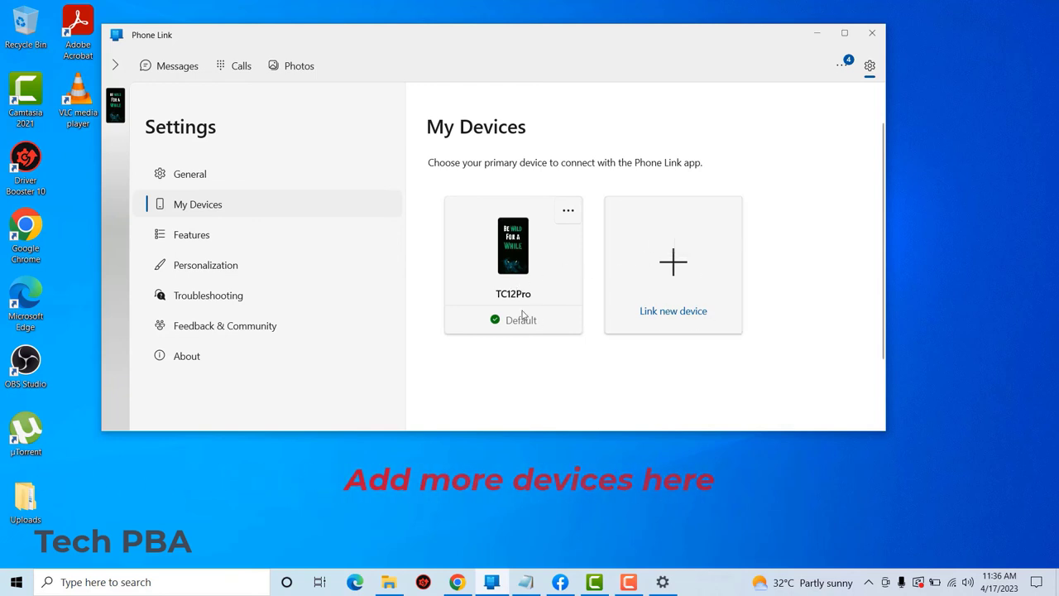
pyautogui.click(184, 234)
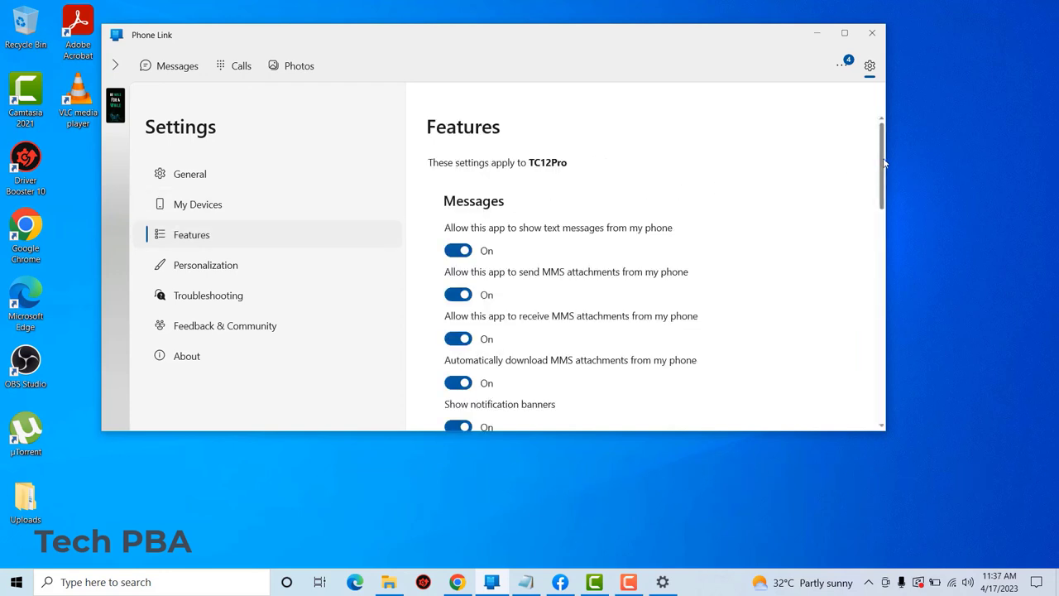
pyautogui.moveTo(883, 163)
pyautogui.mouseDown()
pyautogui.moveTo(883, 221)
pyautogui.moveTo(875, 179)
pyautogui.mouseUp()
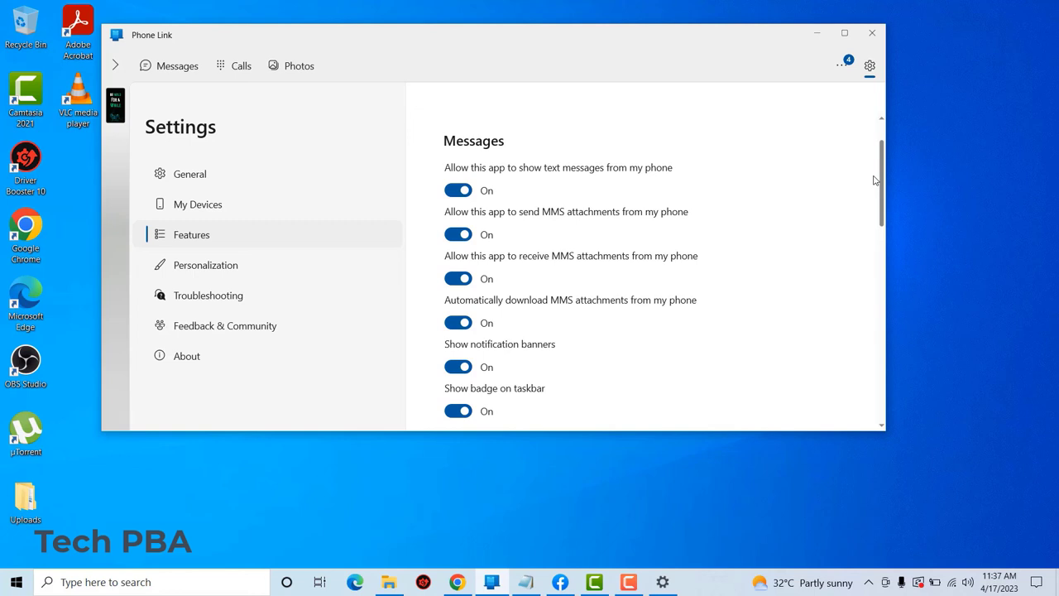
pyautogui.moveTo(880, 184); pyautogui.dragTo(881, 248)
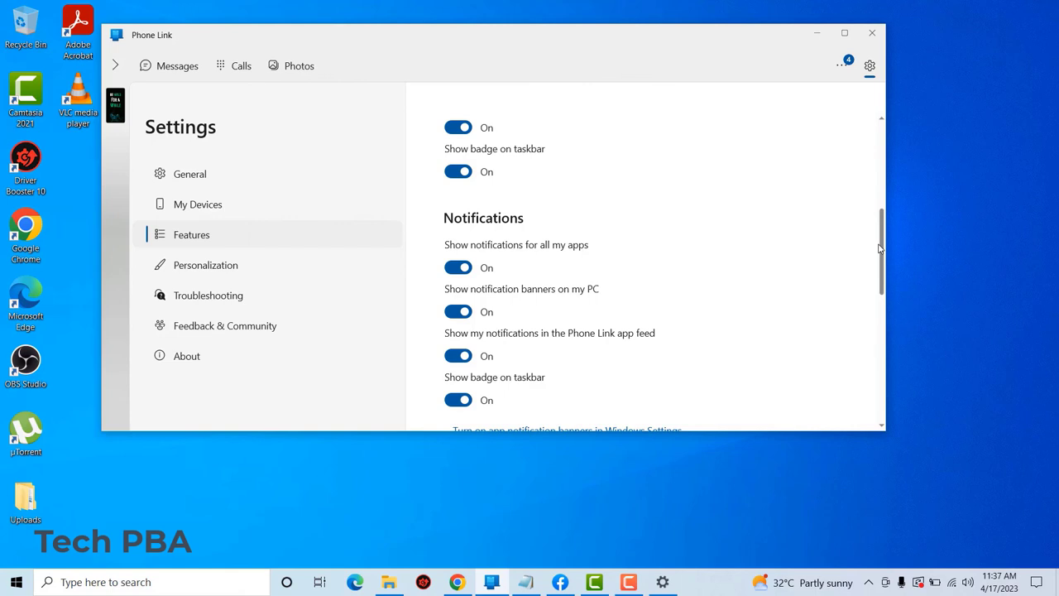
pyautogui.moveTo(879, 248); pyautogui.dragTo(884, 364)
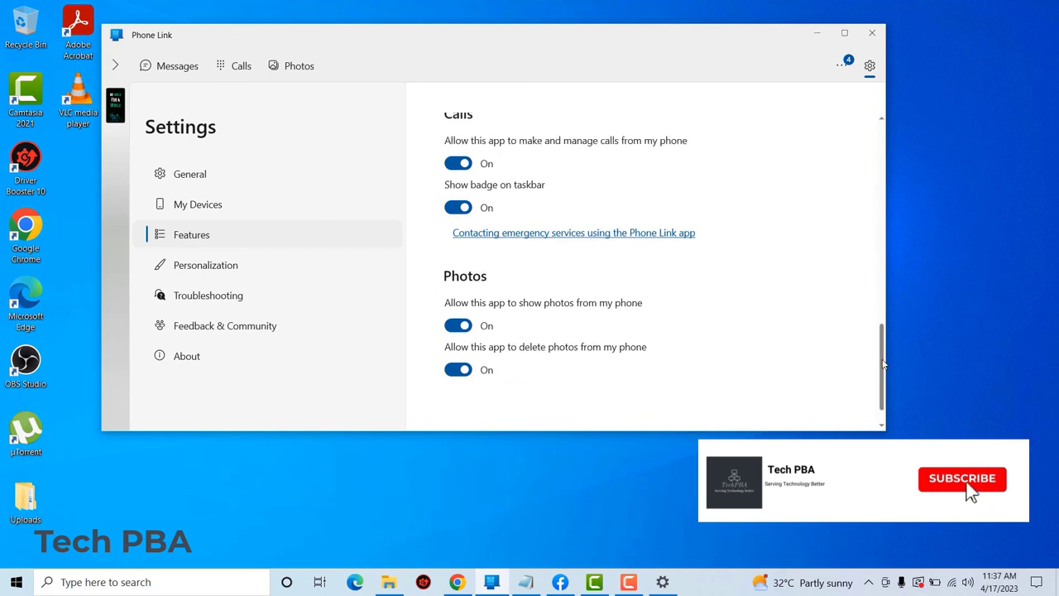
# - Review the Personalization, Troubleshooting, Feedback & Community and About settings, and return to the call history
pyautogui.click(206, 273)
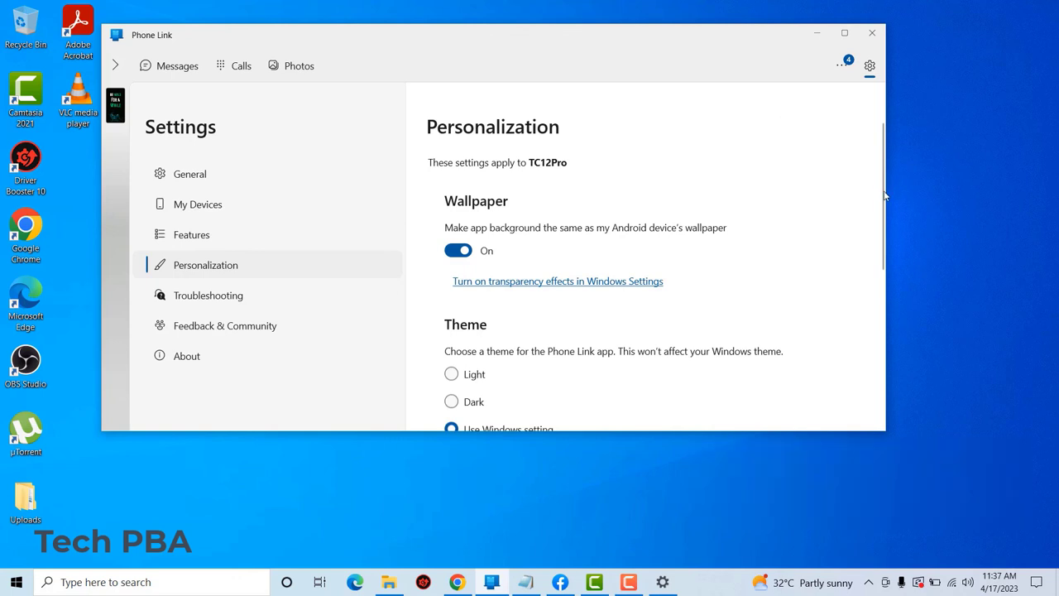
pyautogui.moveTo(882, 194); pyautogui.dragTo(858, 170)
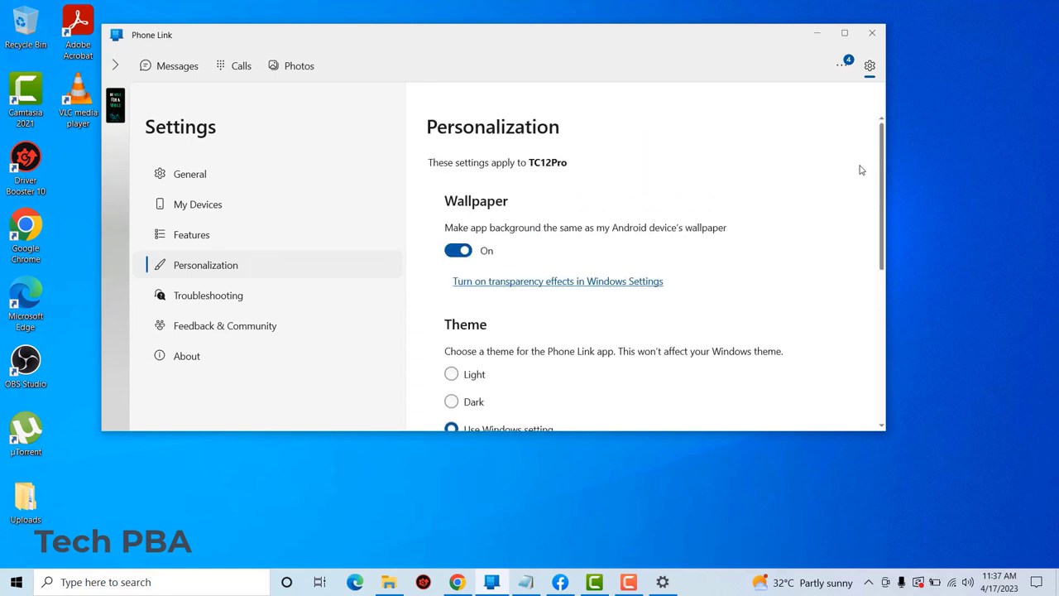
pyautogui.click(197, 306)
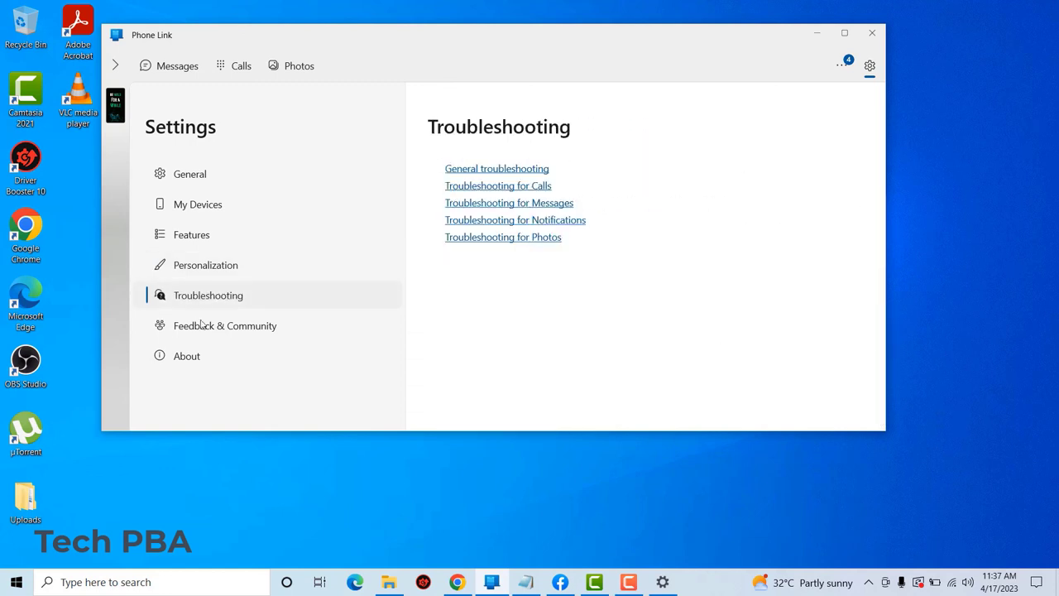
pyautogui.click(202, 335)
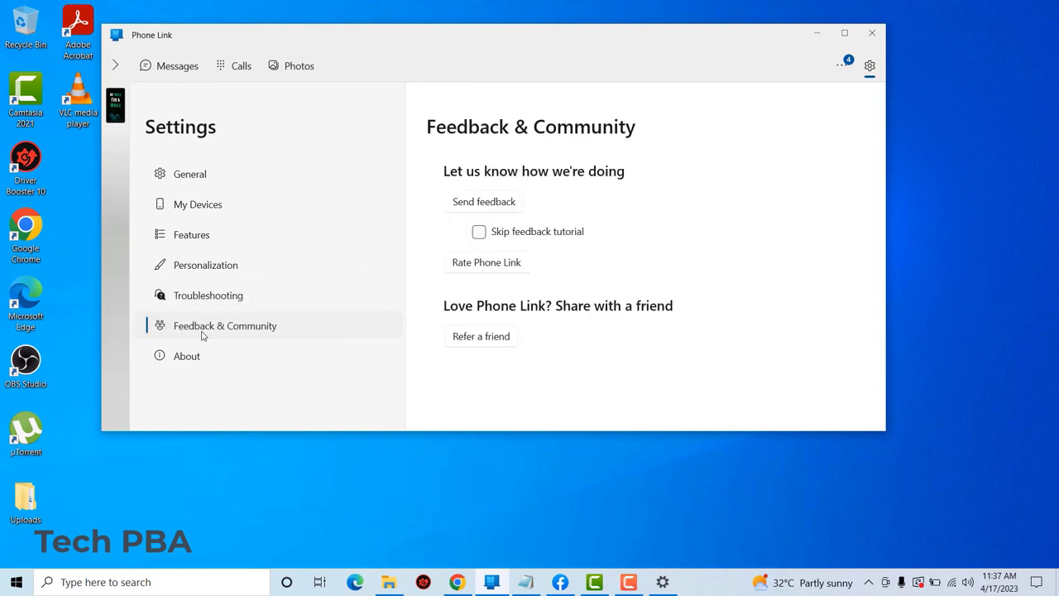
pyautogui.click(190, 366)
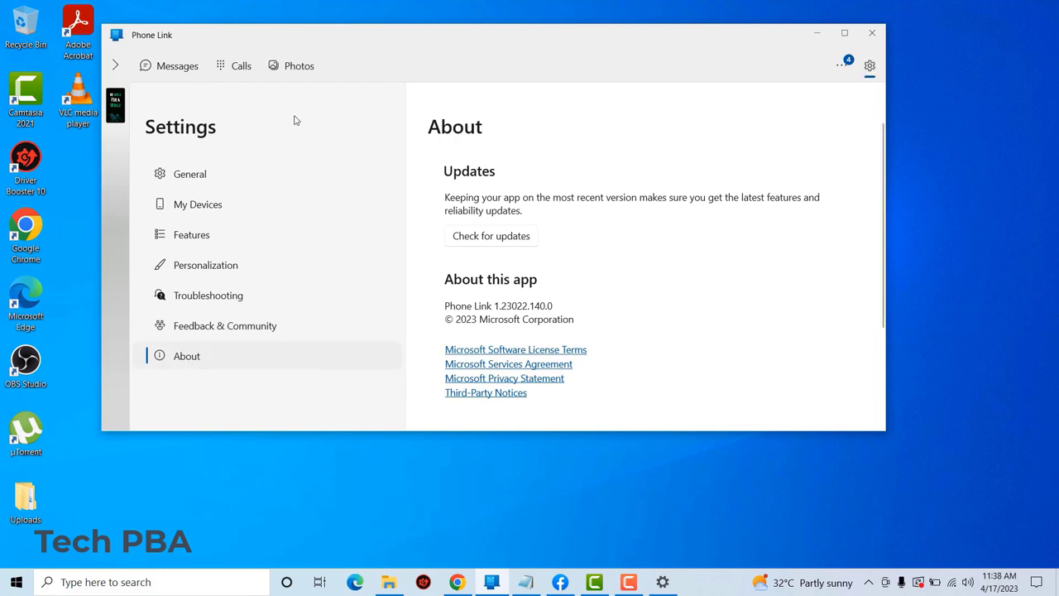
pyautogui.click(242, 70)
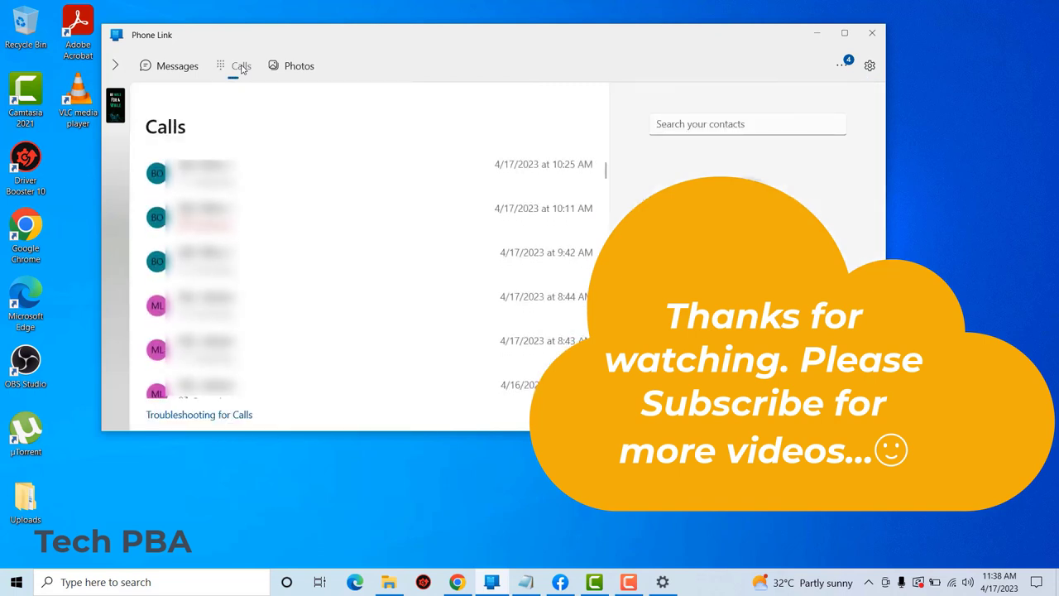